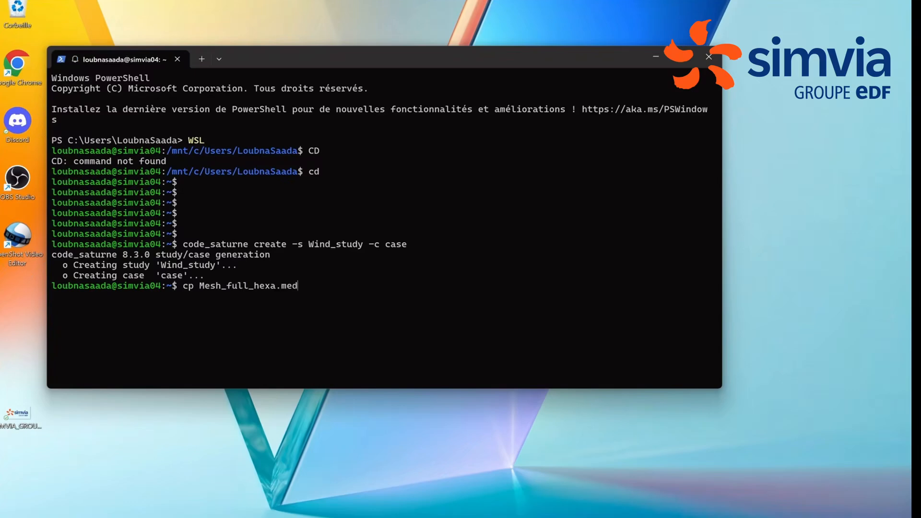
Step: Complete and run the command copying Mesh_full_hexa.med into the Wind_study/MESH/ directory
type("W")
key("Tab")
type("M")
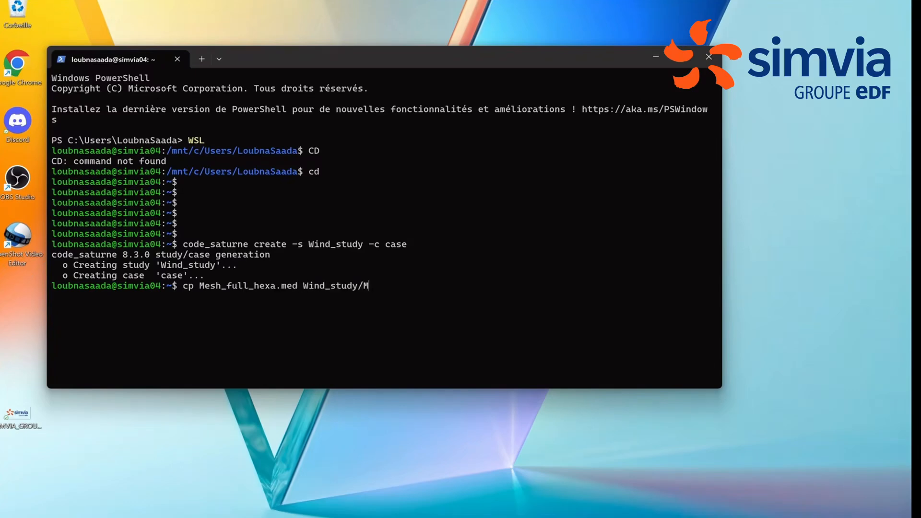
key("Tab")
key("Return")
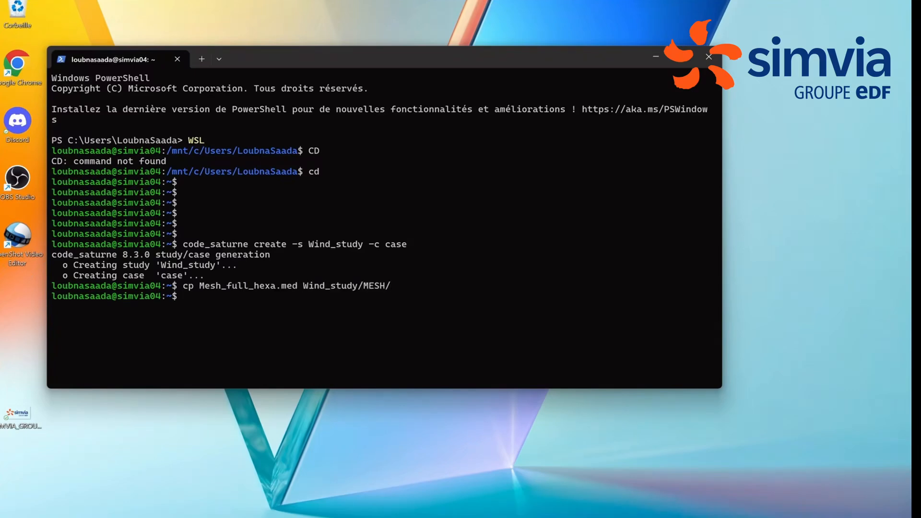
Step: Launch the code_saturne GUI from the terminal on the setup file of Wind_study/case
type("code_saturne gui W")
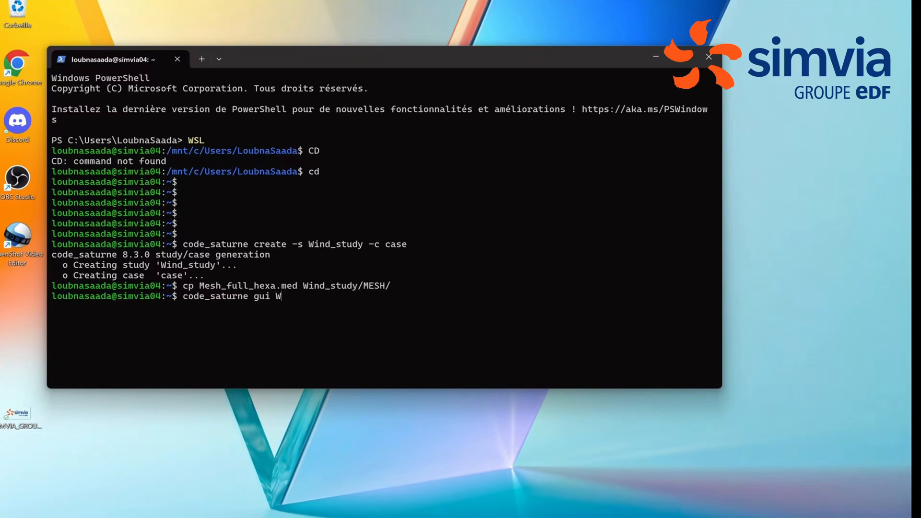
key("Tab")
key("Tab")
type("Da")
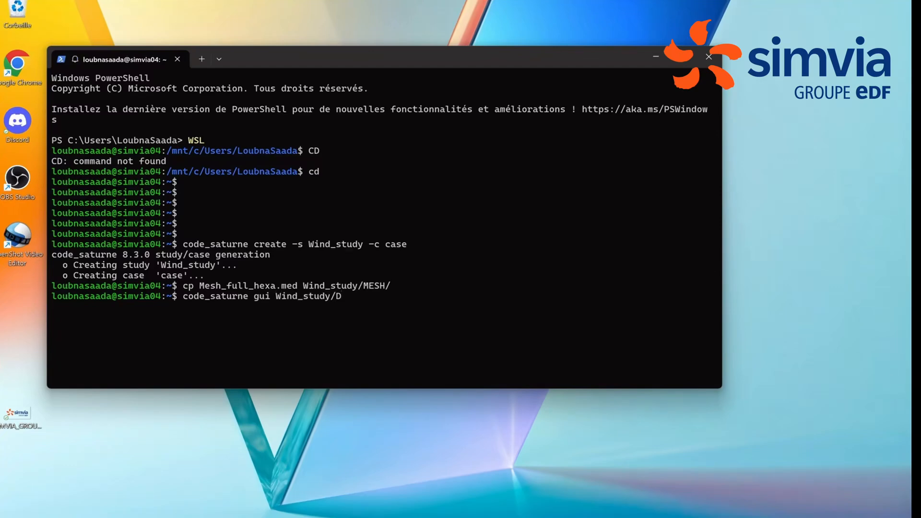
key("BackSpace")
key("BackSpace")
type("c")
key("Tab")
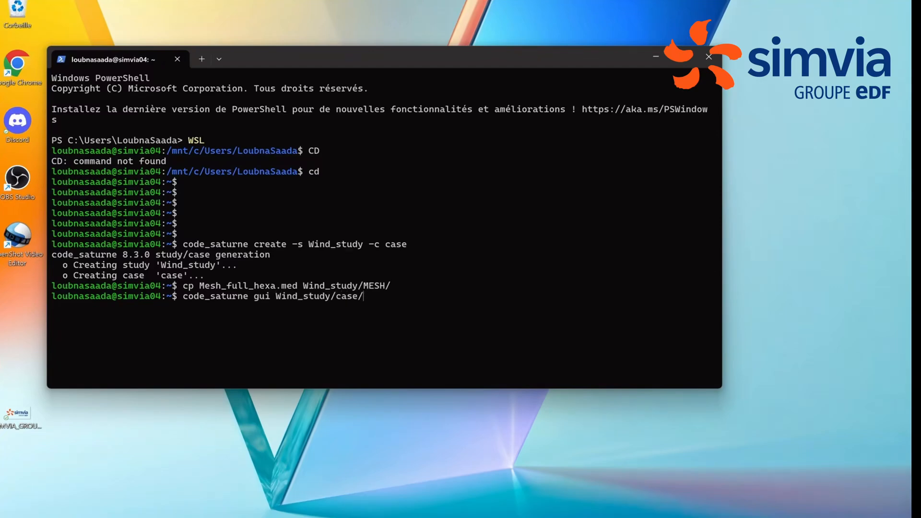
type("D")
key("Tab")
type("s")
key("Tab")
key("Return")
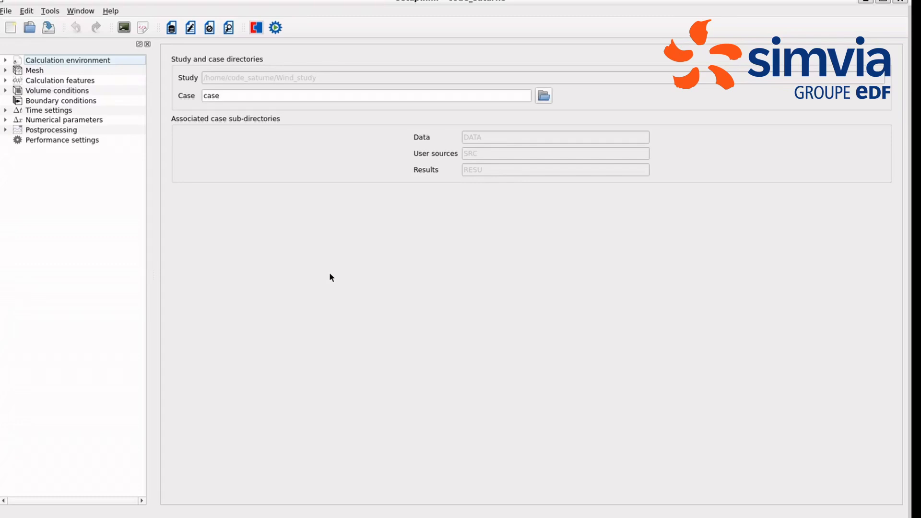
Step: Add Mesh_full_hexa.med from the study's MESH directory to the list of imported meshes
left_click(23, 71)
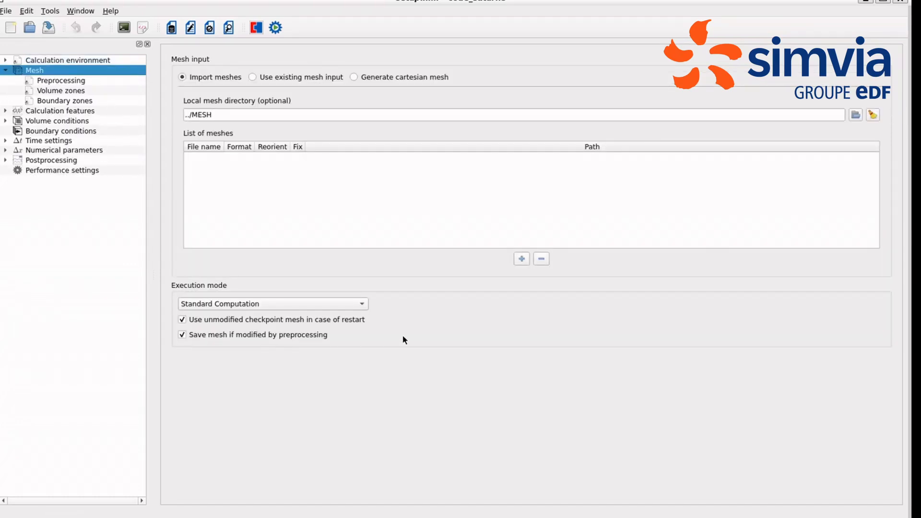
left_click(521, 258)
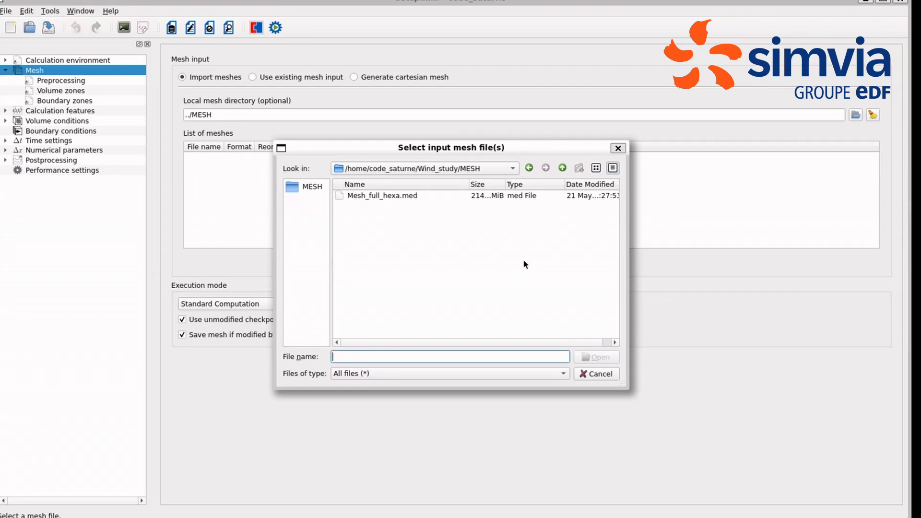
left_click(364, 196)
left_click(595, 357)
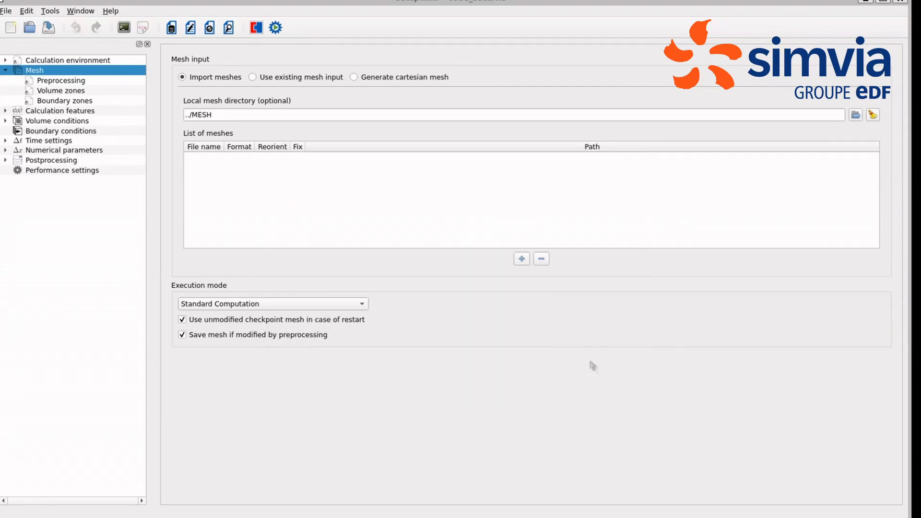
Step: Set the execution mode to Mesh preprocessing only and run the computation with the result subdirectory named preprocessing
left_click(278, 306)
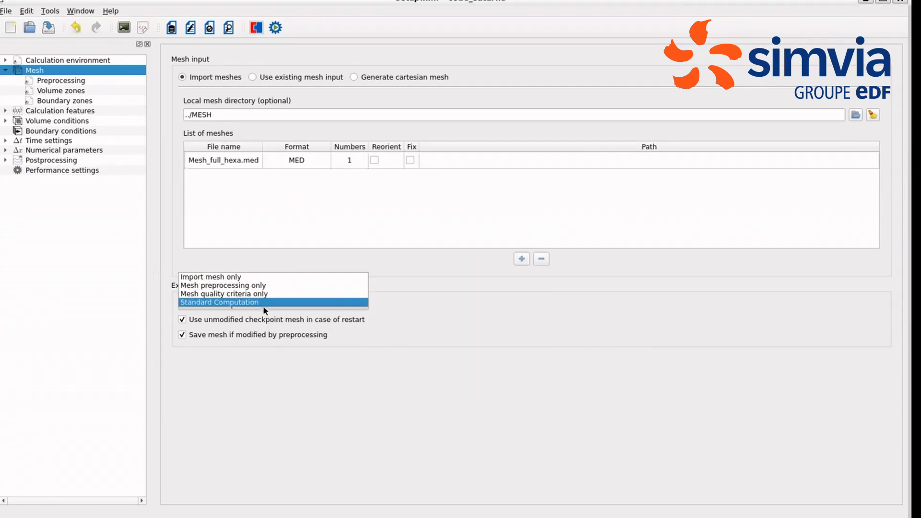
left_click(258, 285)
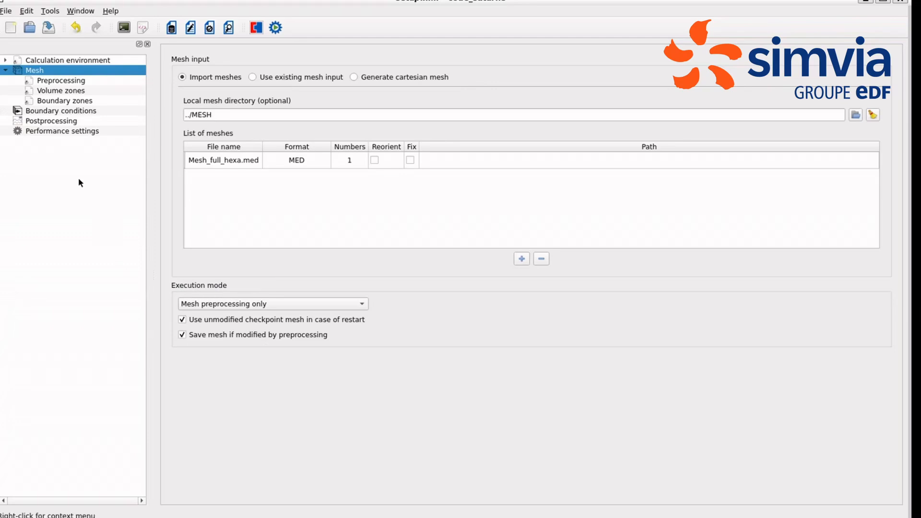
left_click(276, 29)
left_click(471, 202)
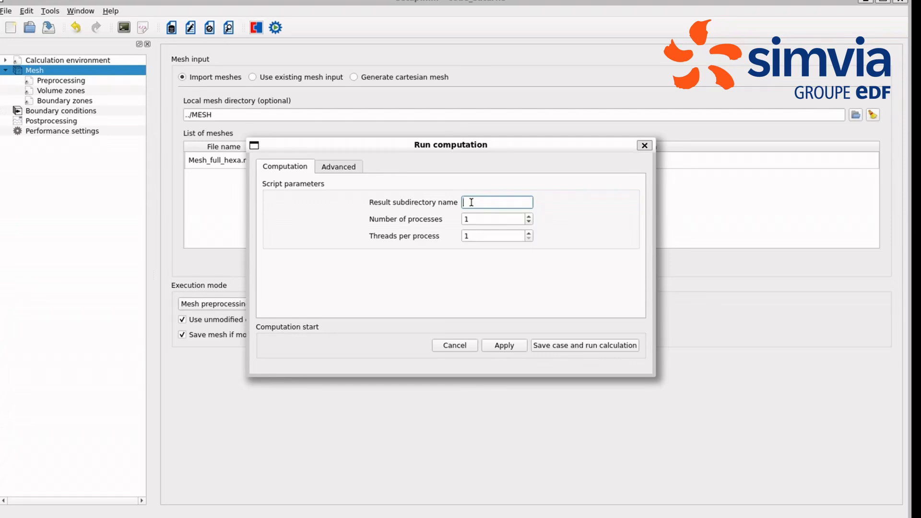
type("preprocessing")
left_click(586, 346)
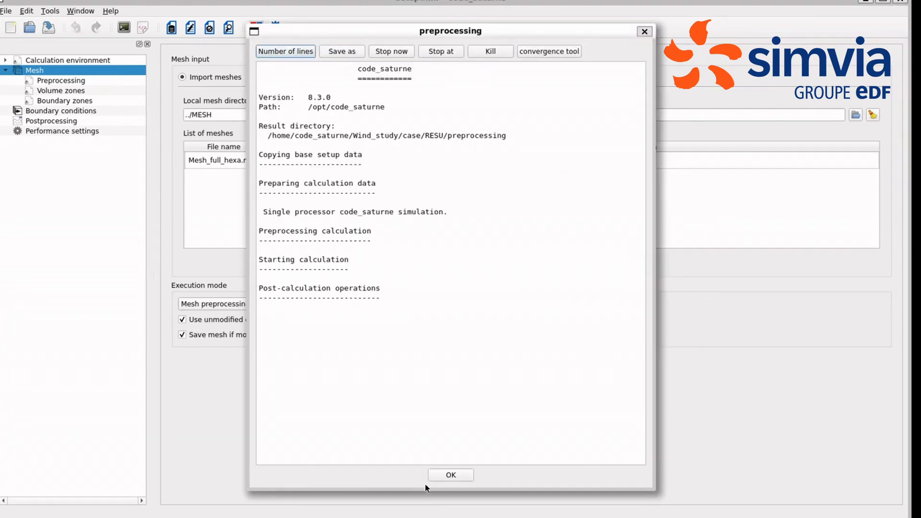
left_click(432, 478)
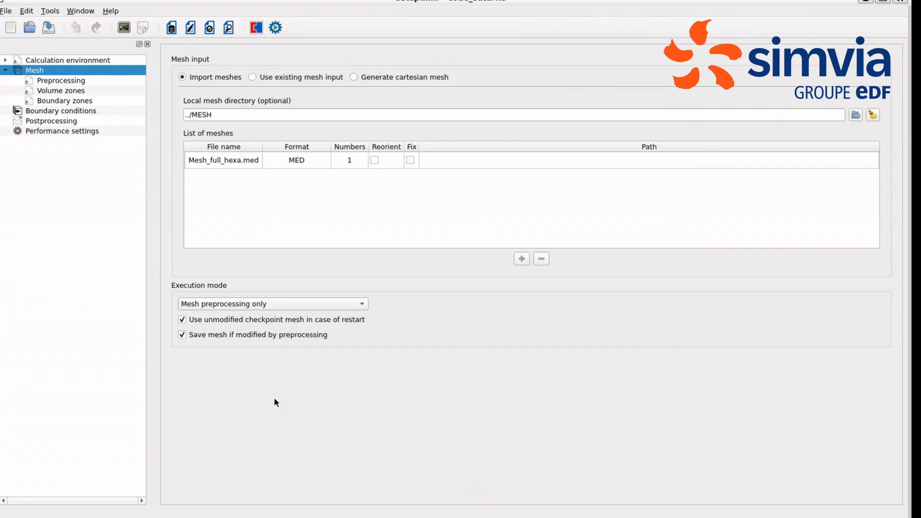
Step: Return the execution mode to Standard Computation and import the boundary zones from the preprocessing run's preprocessor log
left_click(269, 303)
left_click(267, 319)
left_click(78, 102)
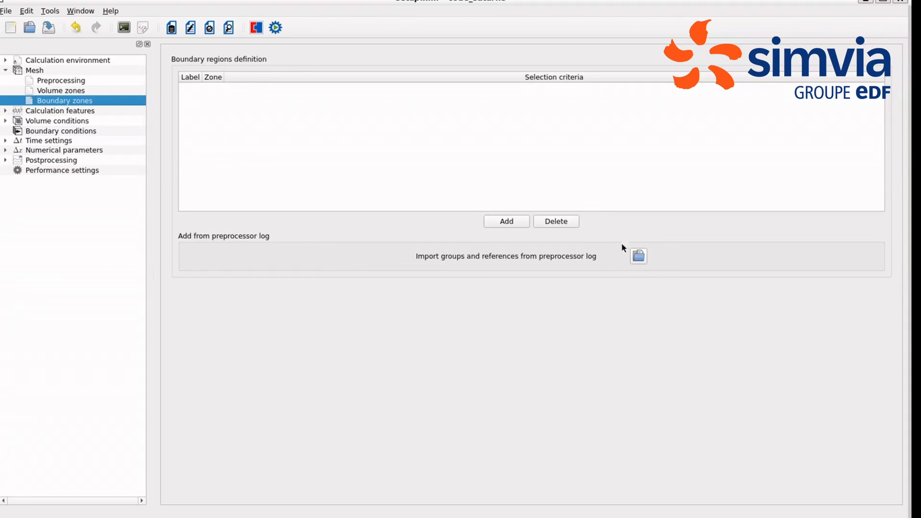
left_click(638, 257)
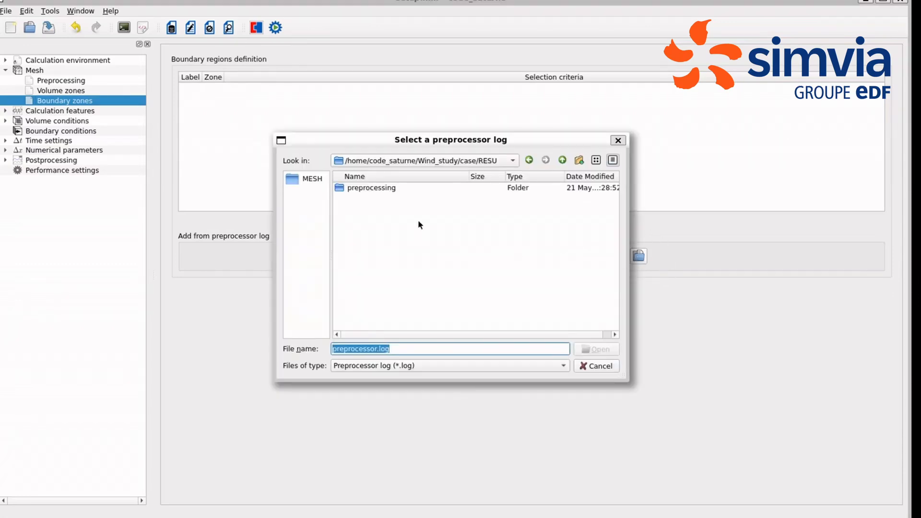
double_click(377, 192)
left_click(382, 229)
left_click(606, 349)
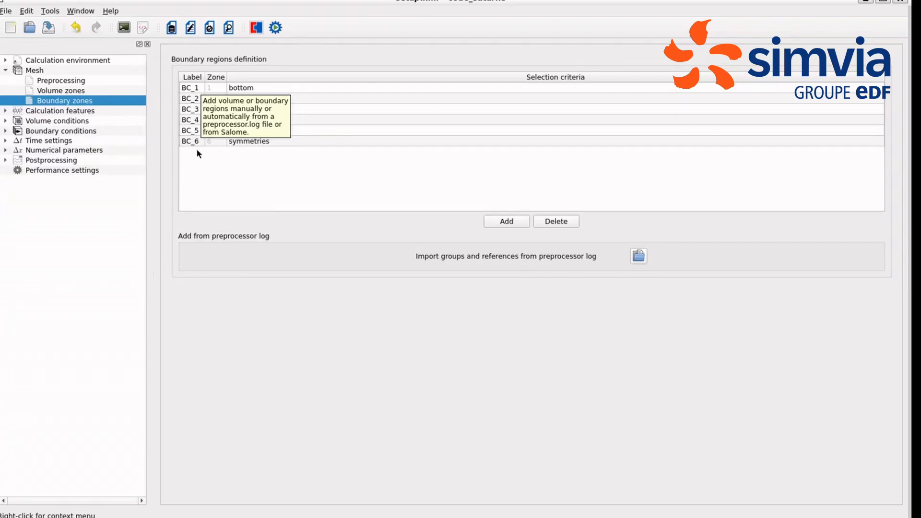
Step: Rename the first four boundary zone labels to bottom, inlet, outlet and sky, matching their selection criteria
double_click(193, 87)
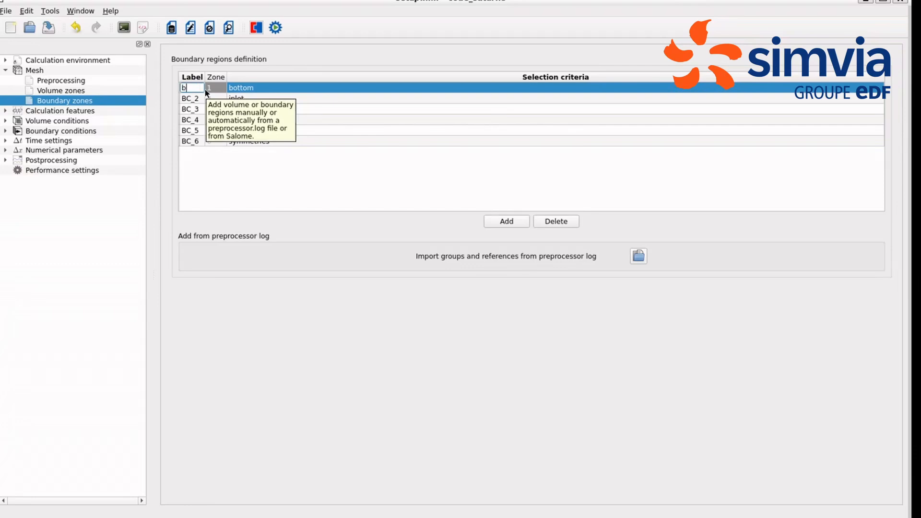
double_click(199, 98)
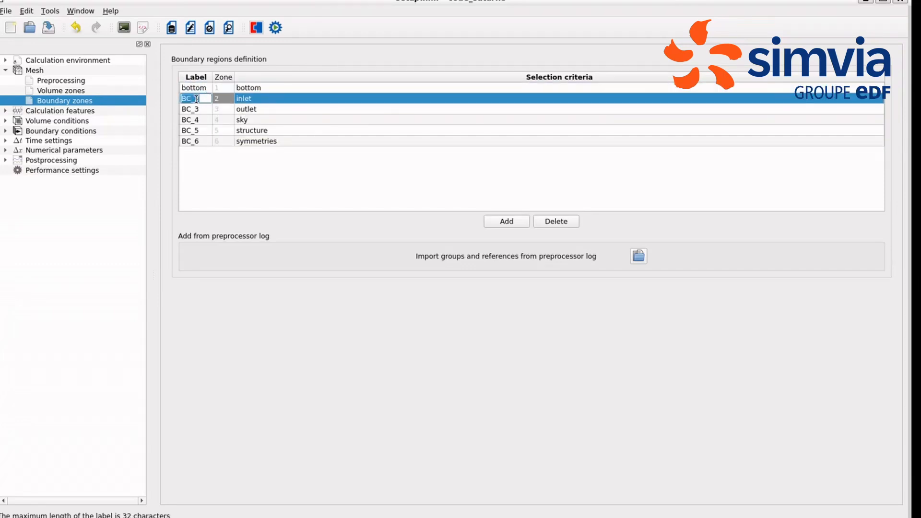
type("inlet")
double_click(196, 109)
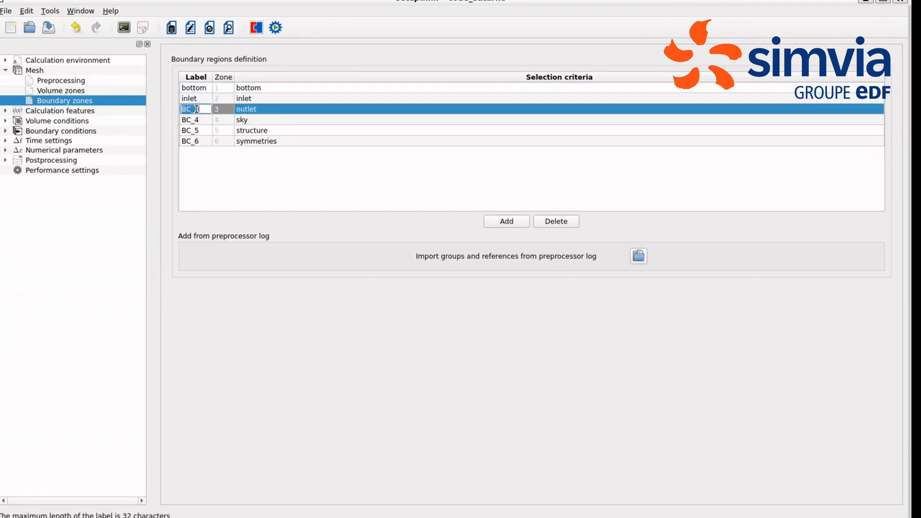
type("outlet")
double_click(199, 120)
type("sky")
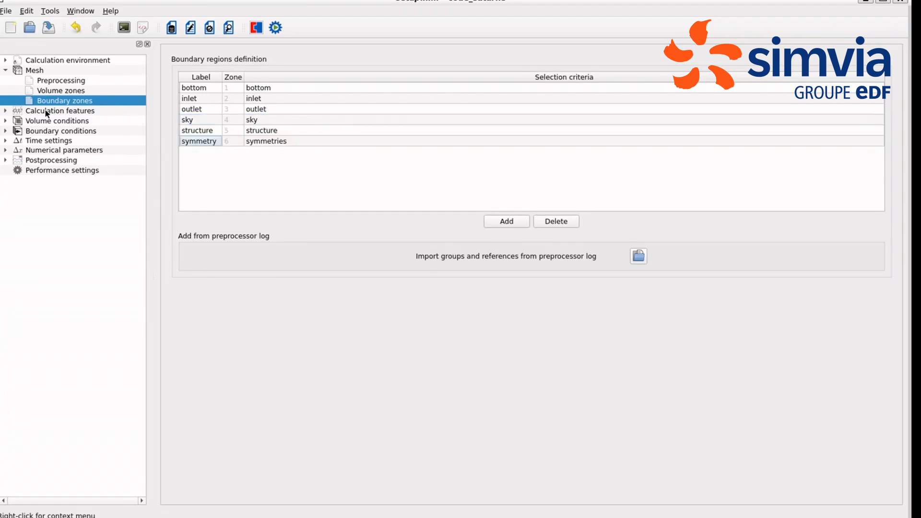
Step: Choose the Atmospheric flow model and enable idealized large scale meteorological data for it
left_click(46, 111)
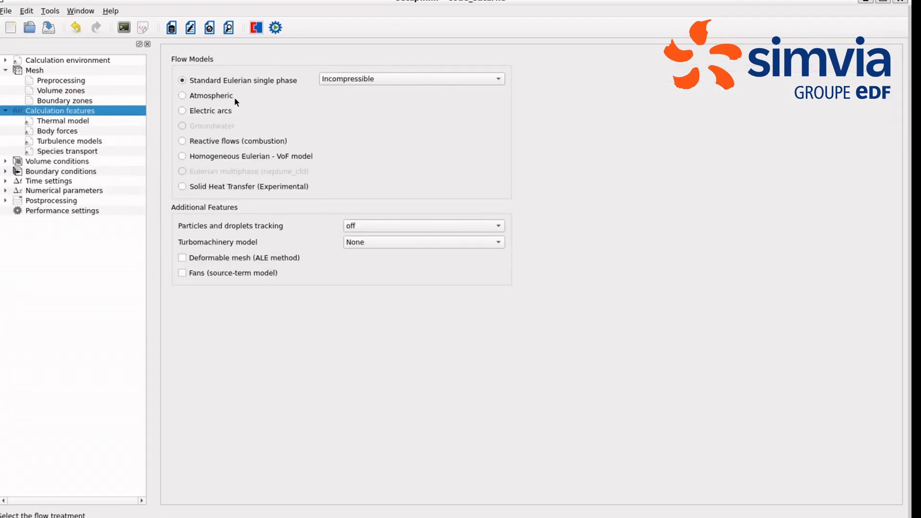
left_click(182, 95)
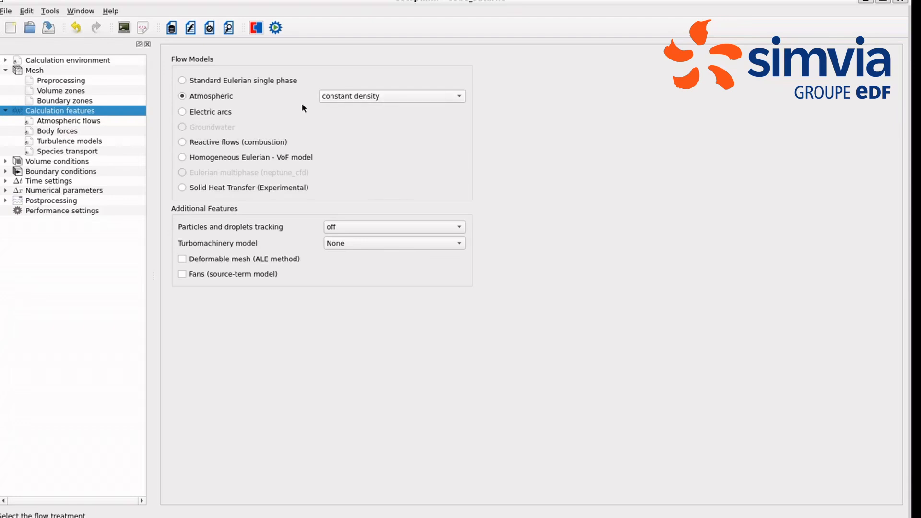
left_click(82, 121)
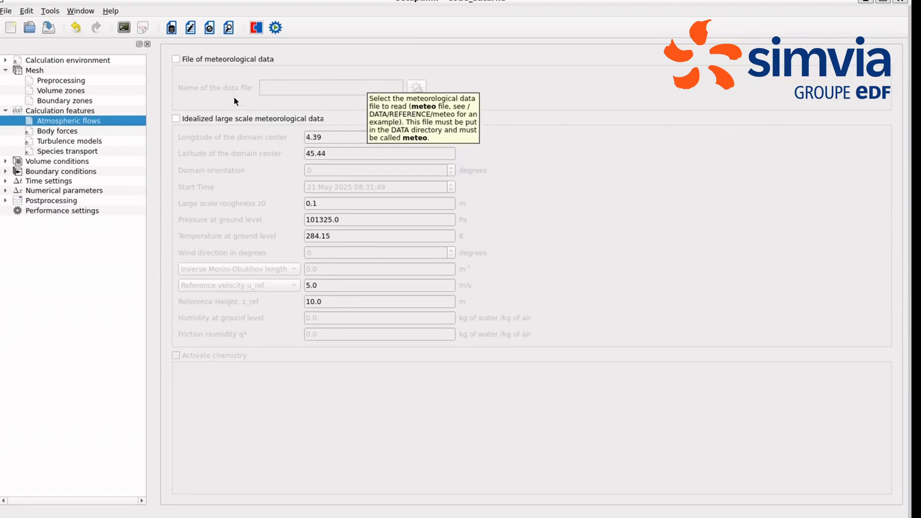
left_click(176, 118)
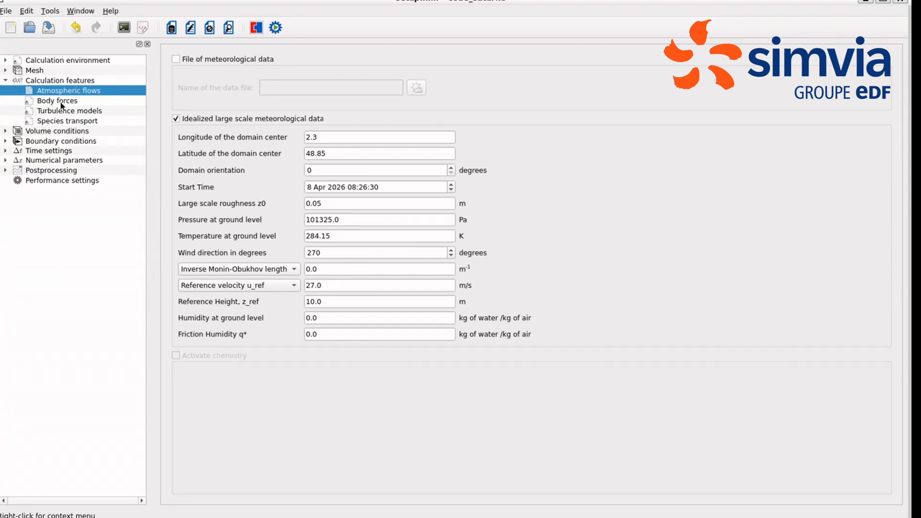
Step: Check the gravity components in the body forces and select the k-ε Linear Production turbulence model
left_click(62, 102)
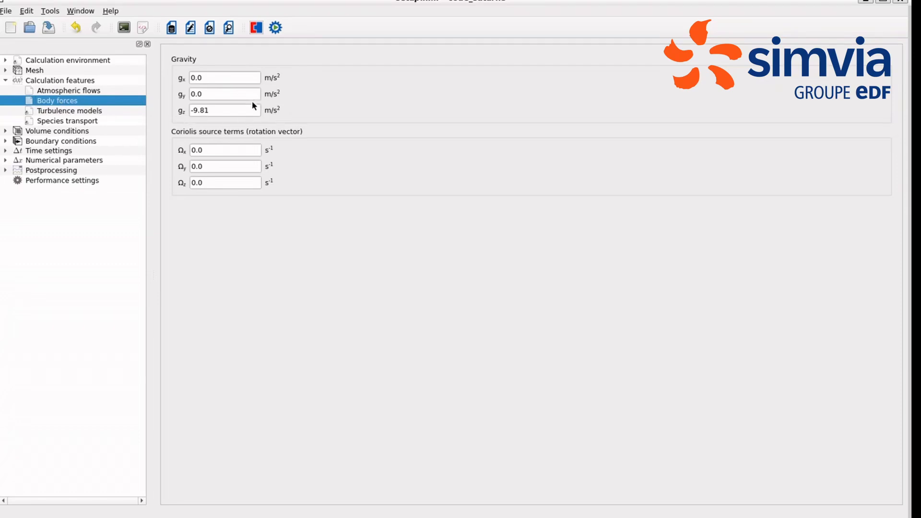
left_click(220, 112)
left_click(82, 115)
left_click(228, 78)
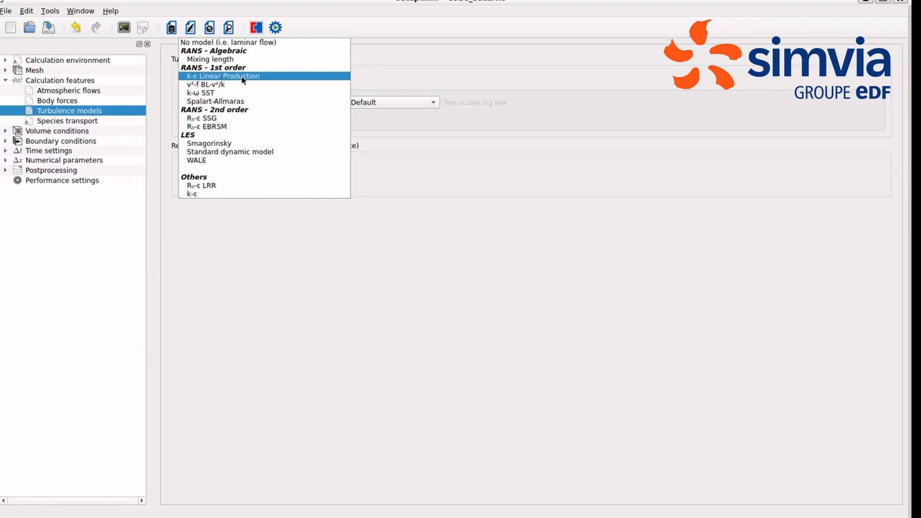
left_click(243, 76)
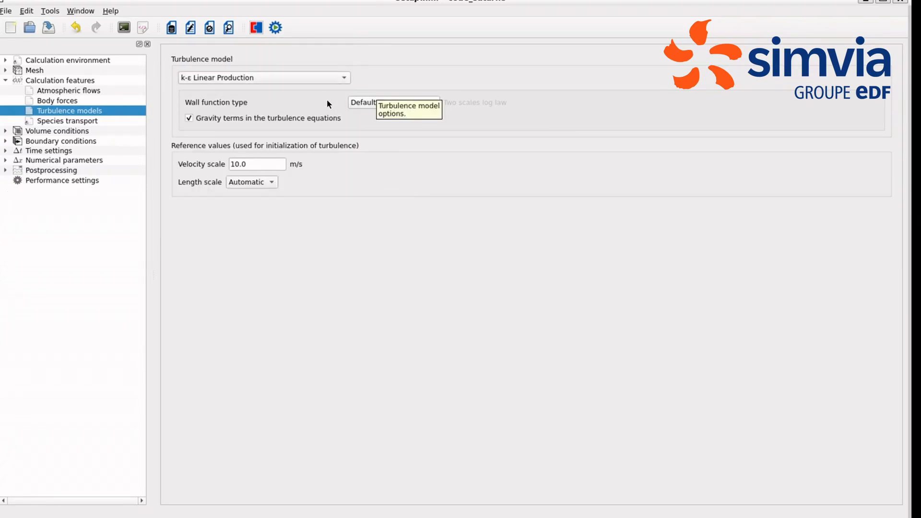
Step: Select Air as the material in the physical properties of the all_cells volume zone
left_click(81, 121)
left_click(76, 131)
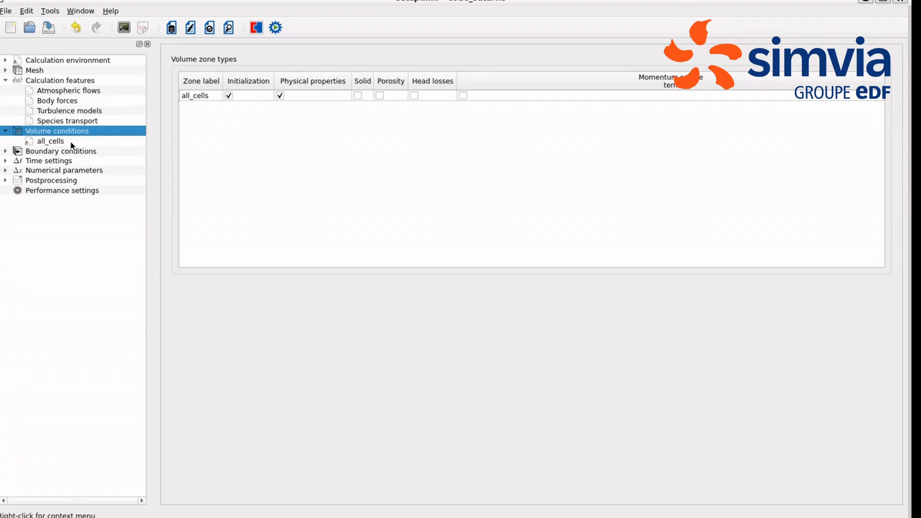
left_click(52, 141)
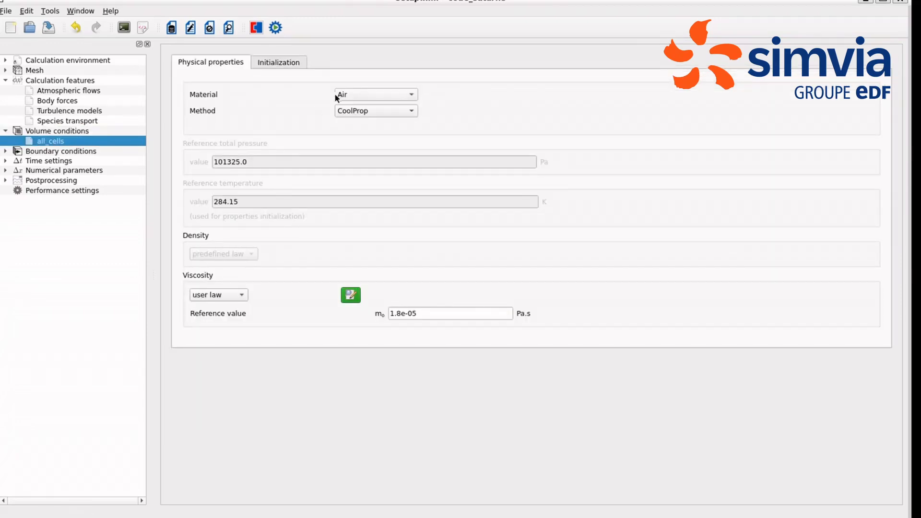
left_click(356, 95)
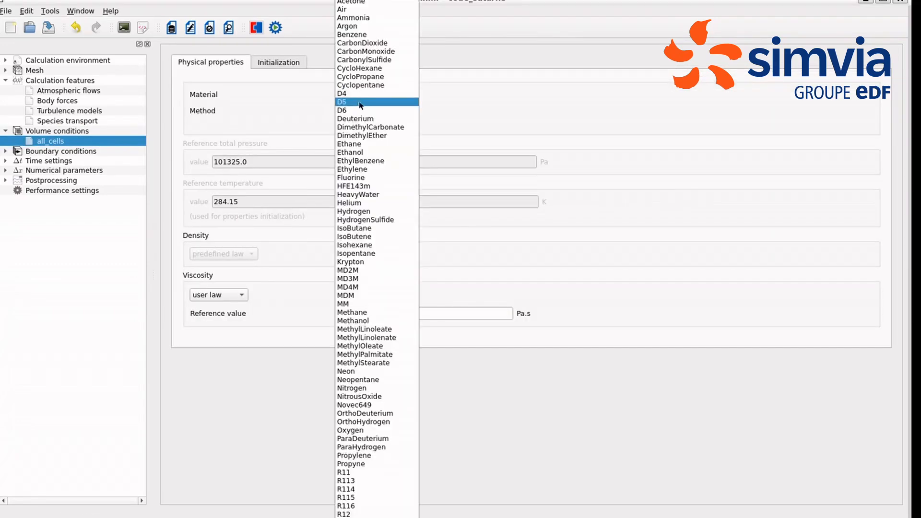
left_click(359, 10)
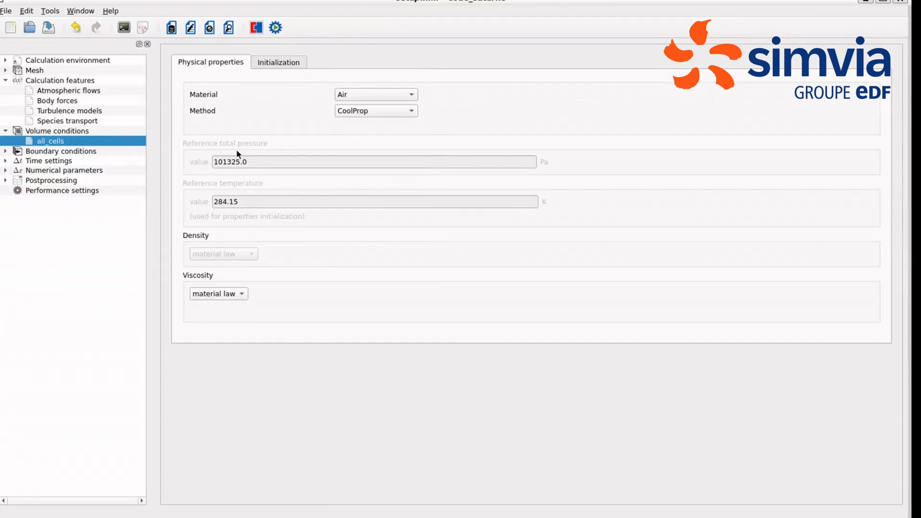
Step: Review the boundary zone types and Bottom wall, and for the Inlet enable automatic inlet/outlet nature from data and disable the mapped inlet
left_click(57, 151)
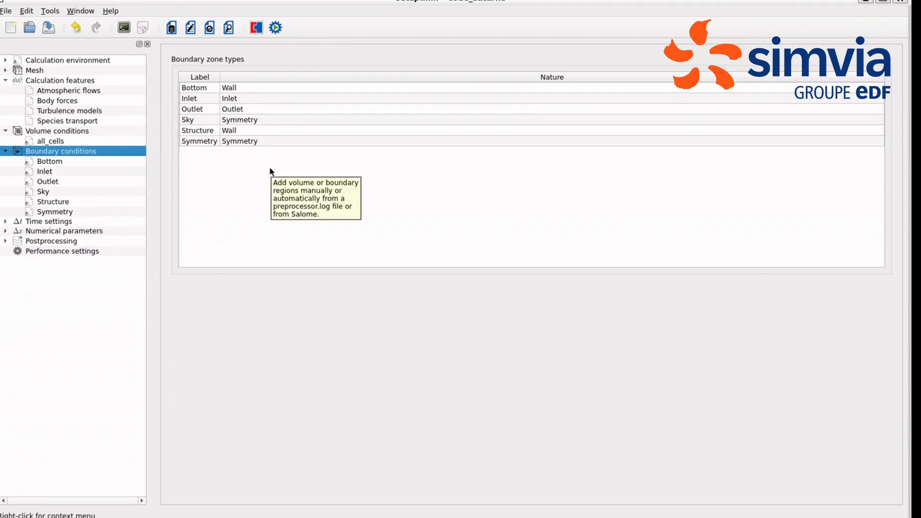
left_click(49, 161)
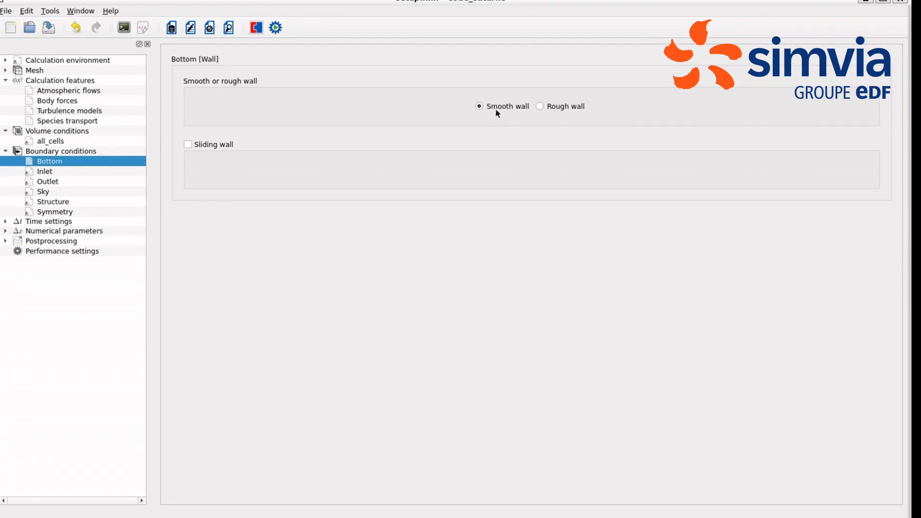
left_click(50, 171)
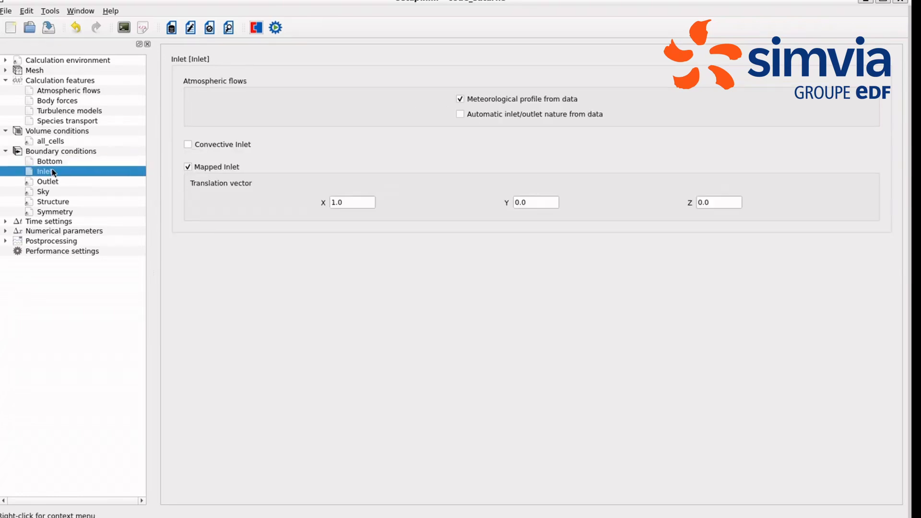
left_click(459, 114)
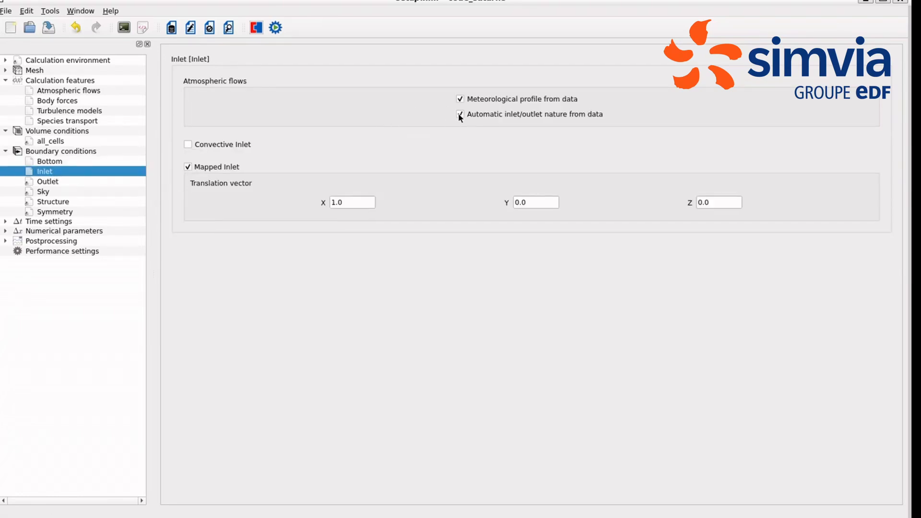
left_click(188, 167)
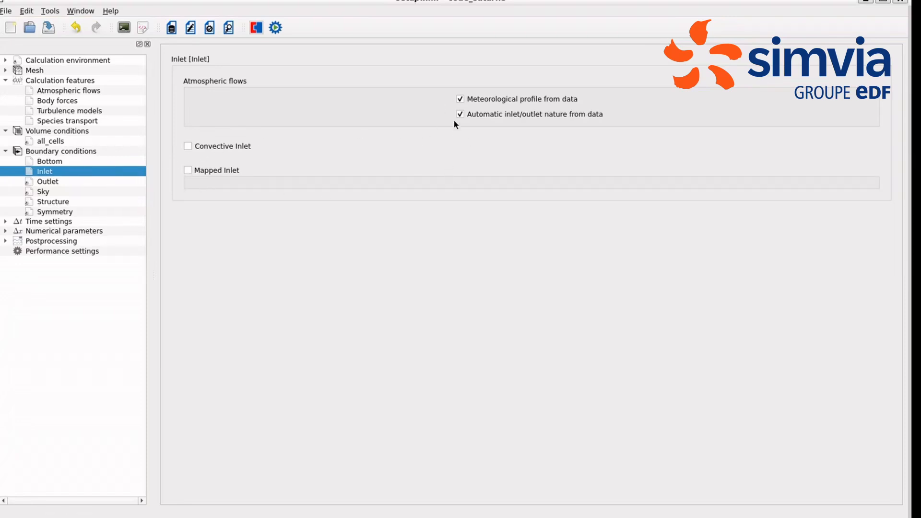
Step: Enable automatic inlet/outlet nature from data for the Outlet, and review the Sky, Structure and Symmetry boundary conditions
left_click(80, 183)
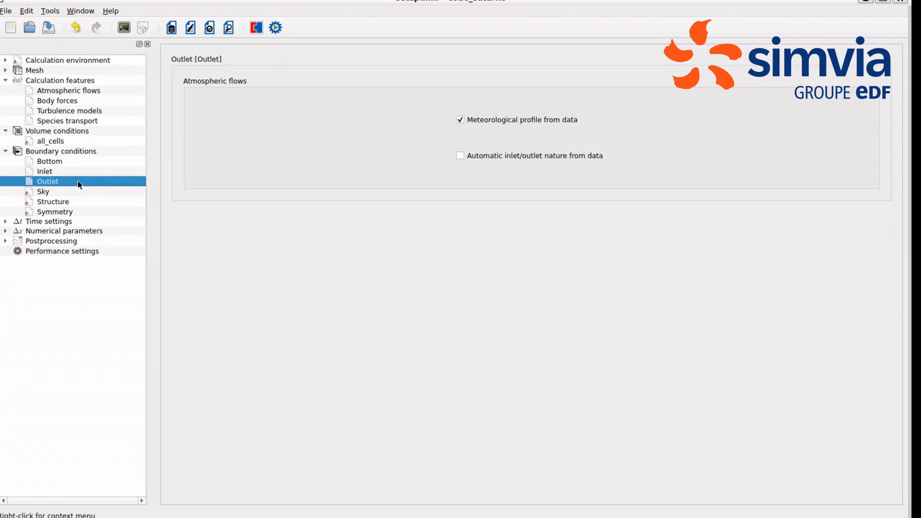
left_click(460, 157)
left_click(43, 192)
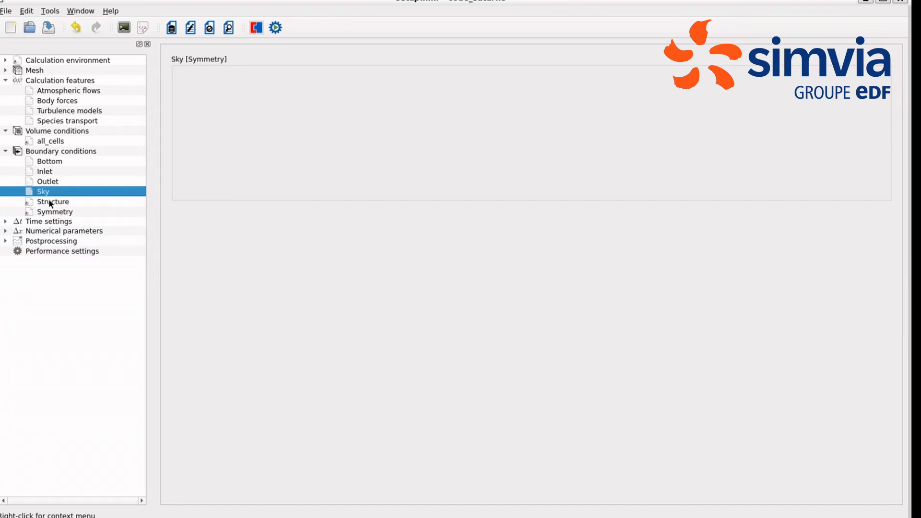
key("Up")
left_click(50, 203)
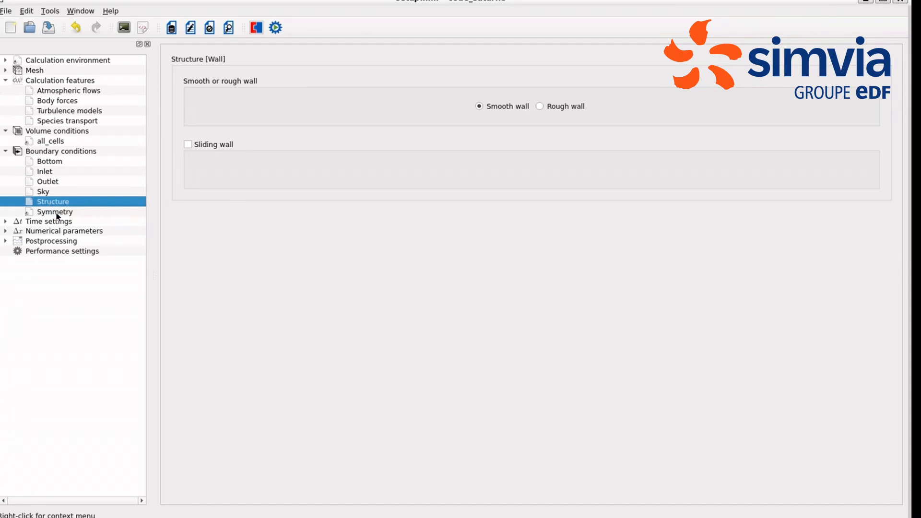
left_click(57, 214)
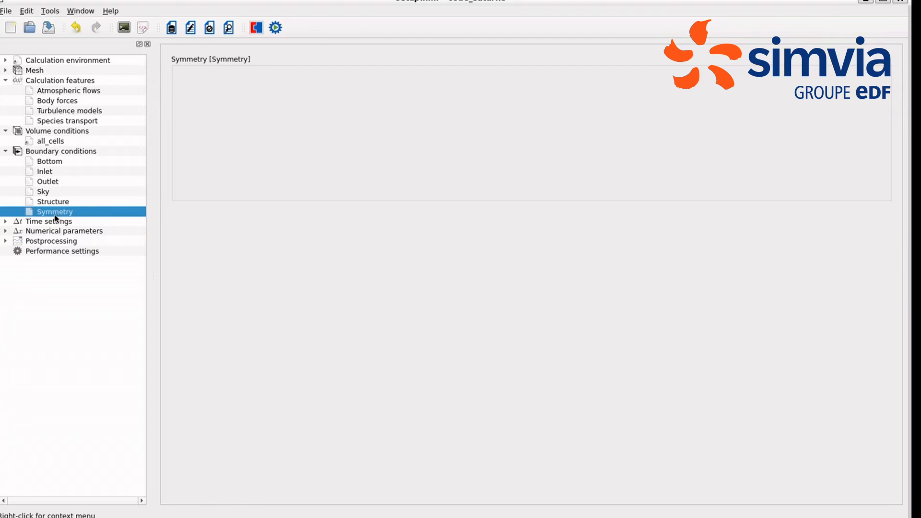
Step: Check the reference time step, the number of time steps used as stopping criterion, and the restart settings
left_click(55, 222)
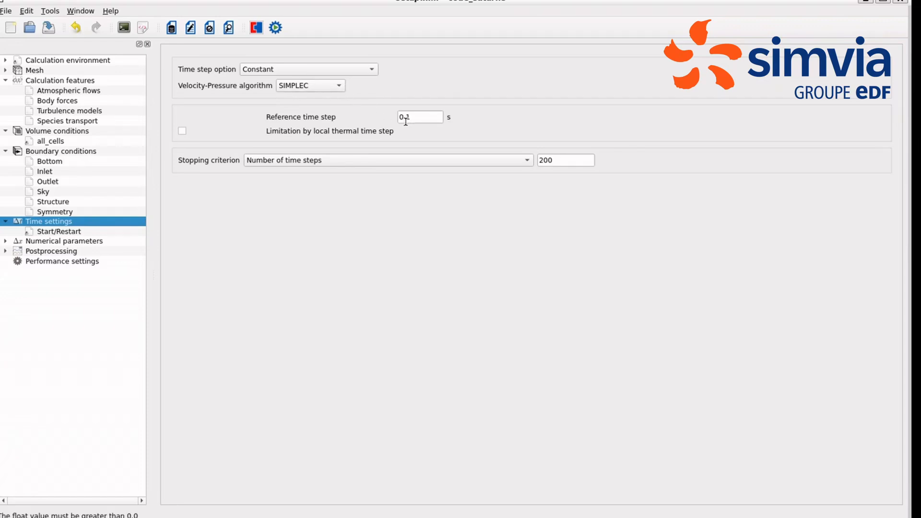
left_click_drag(412, 119, 393, 119)
left_click_drag(554, 163, 540, 162)
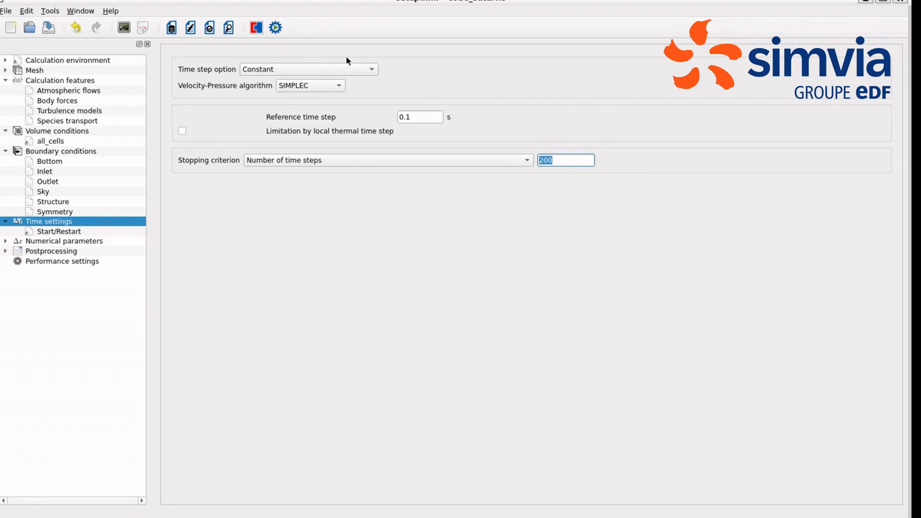
left_click(58, 233)
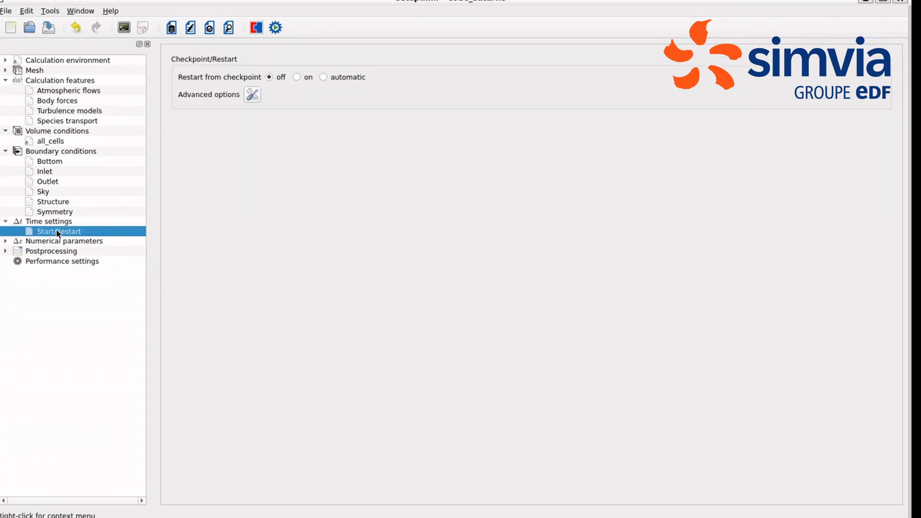
Step: Review the global numerical parameters and the solver, scheme, gradient and clipping settings of the equations
left_click(57, 242)
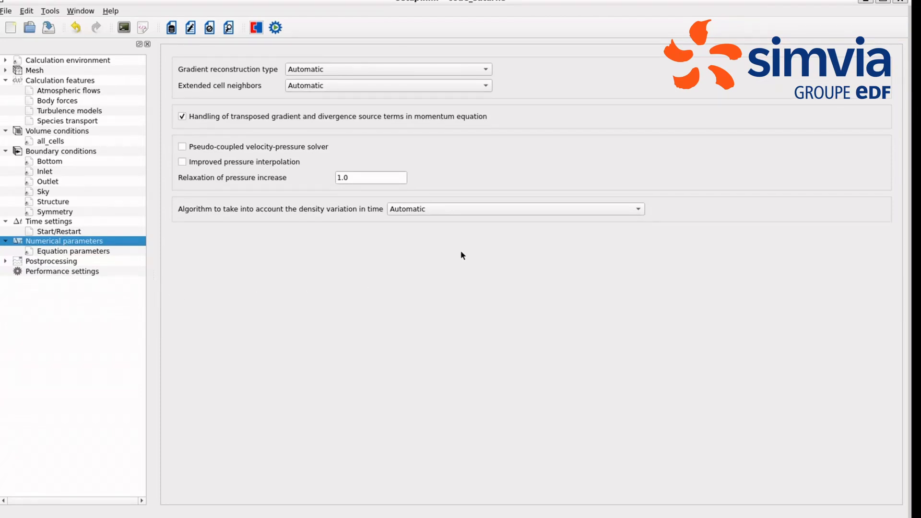
left_click(92, 251)
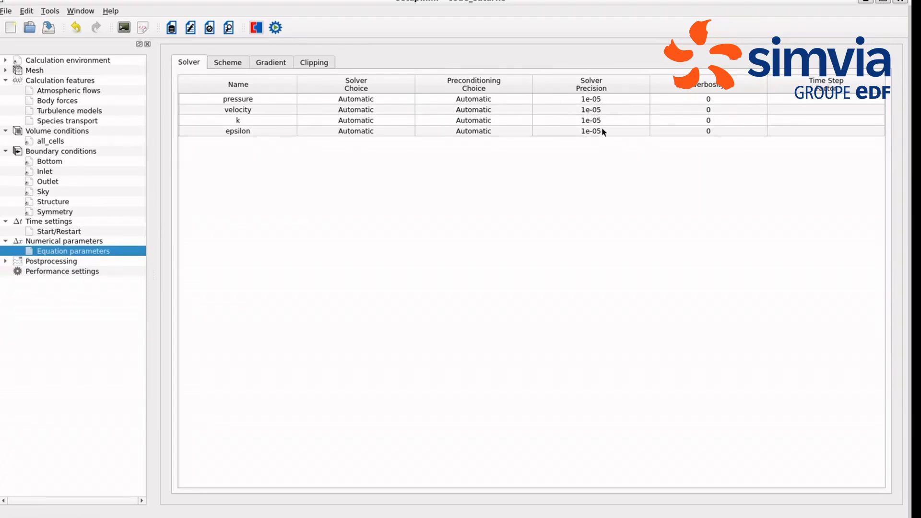
left_click(223, 63)
left_click(268, 64)
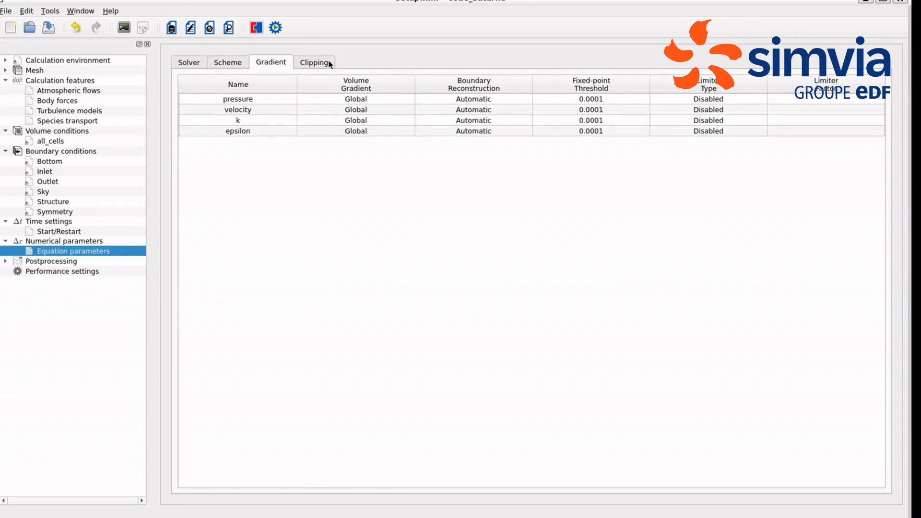
left_click(328, 63)
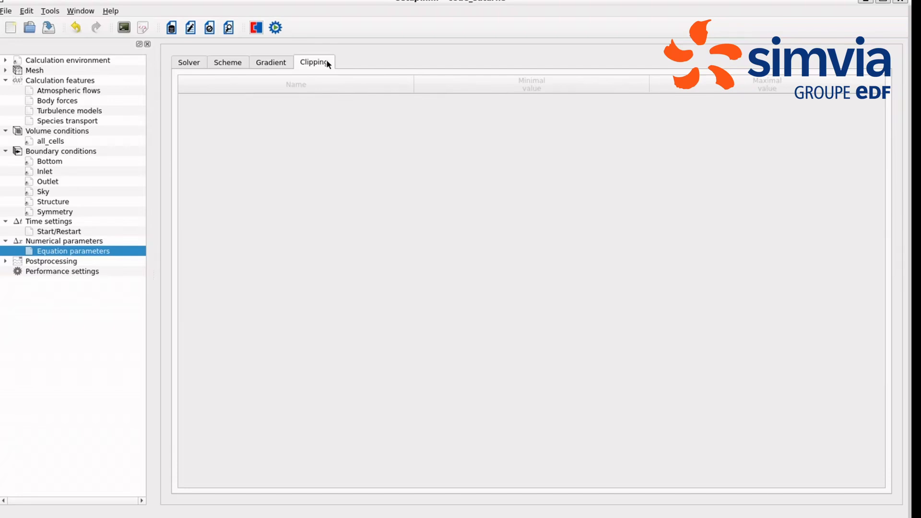
Step: Check the log and results writer output frequencies, and disable output at start of calculation for the results writer
left_click(28, 261)
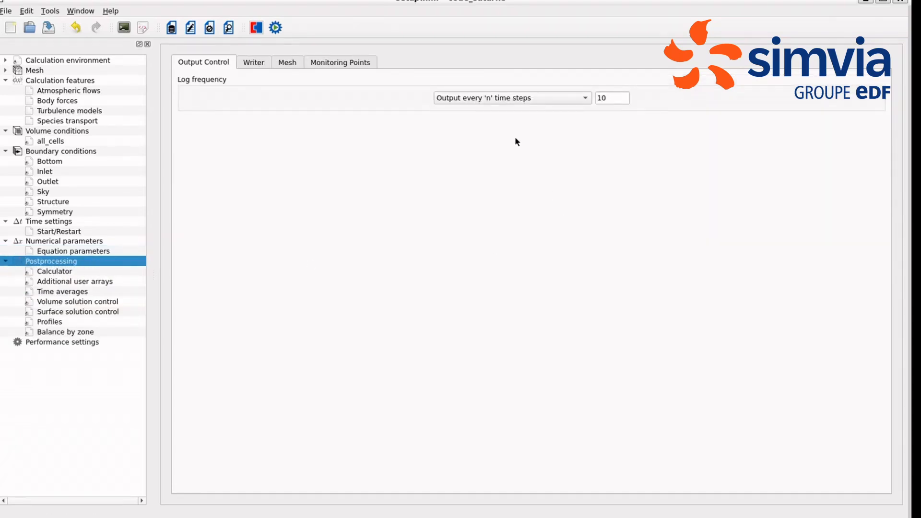
double_click(596, 98)
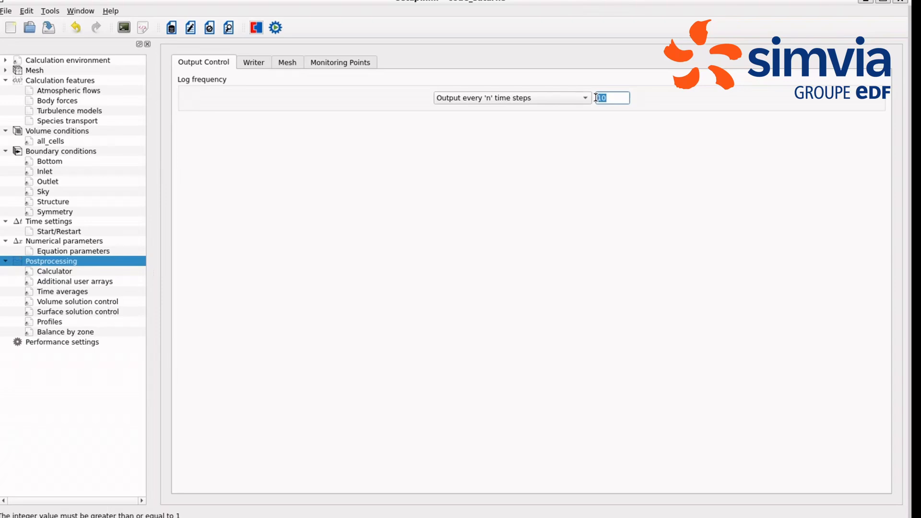
left_click(252, 66)
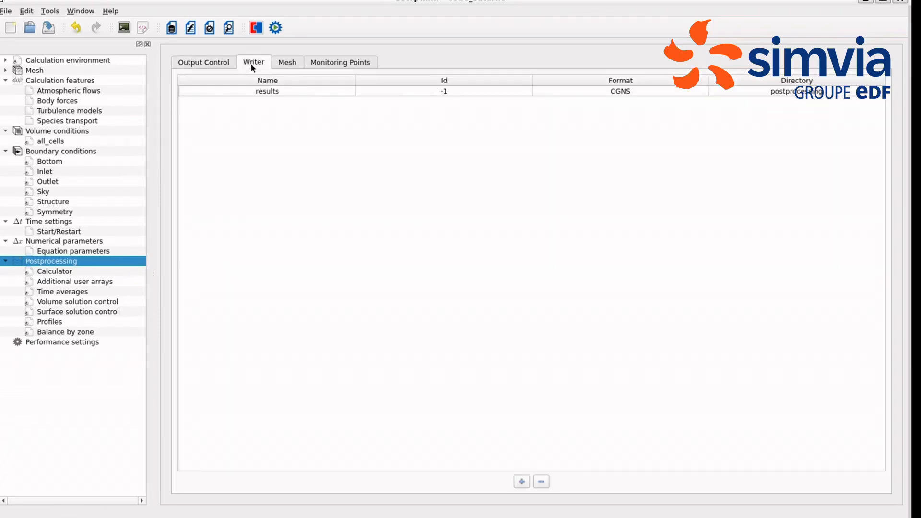
left_click(269, 91)
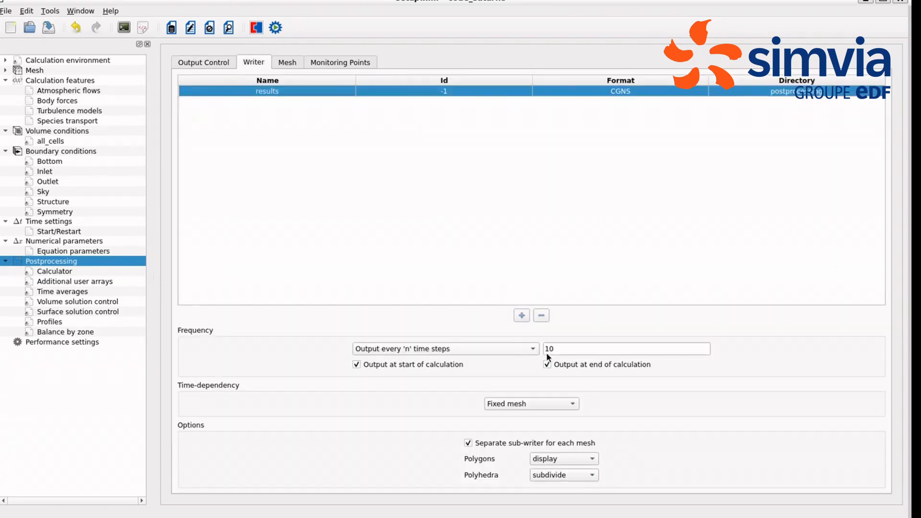
double_click(546, 350)
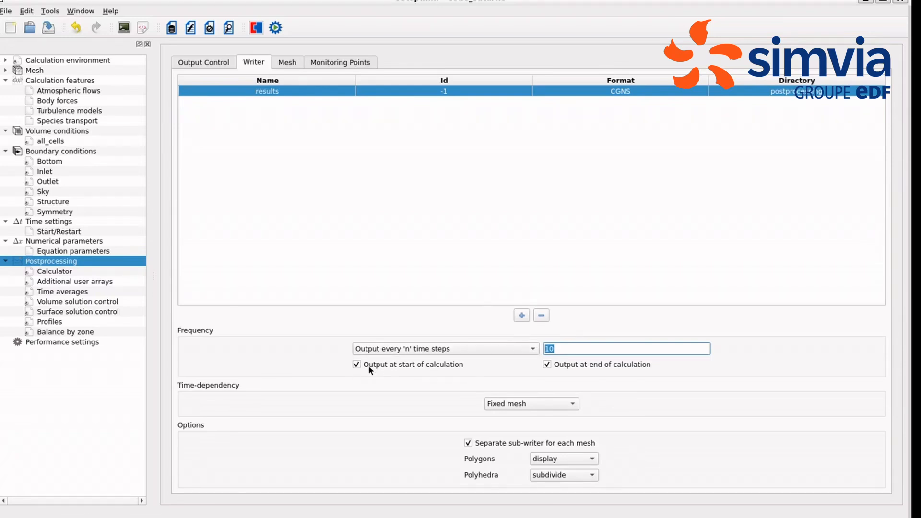
left_click(357, 364)
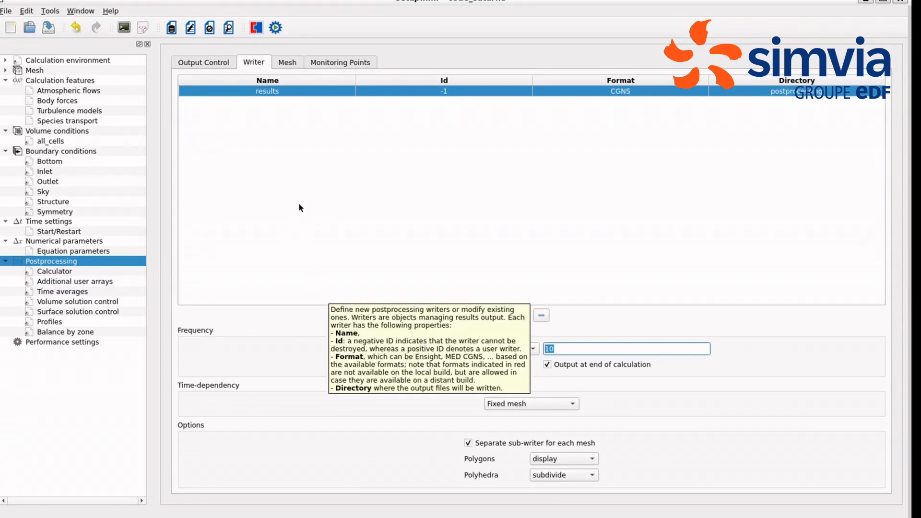
Step: Review the postprocessing meshes, the monitoring point coordinates and the file format options for the monitoring points
left_click(293, 64)
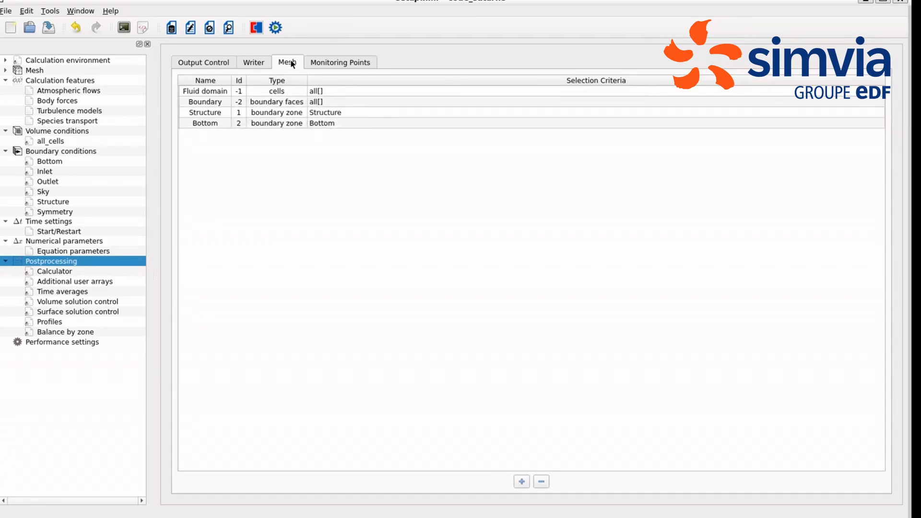
left_click(340, 62)
left_click(541, 160)
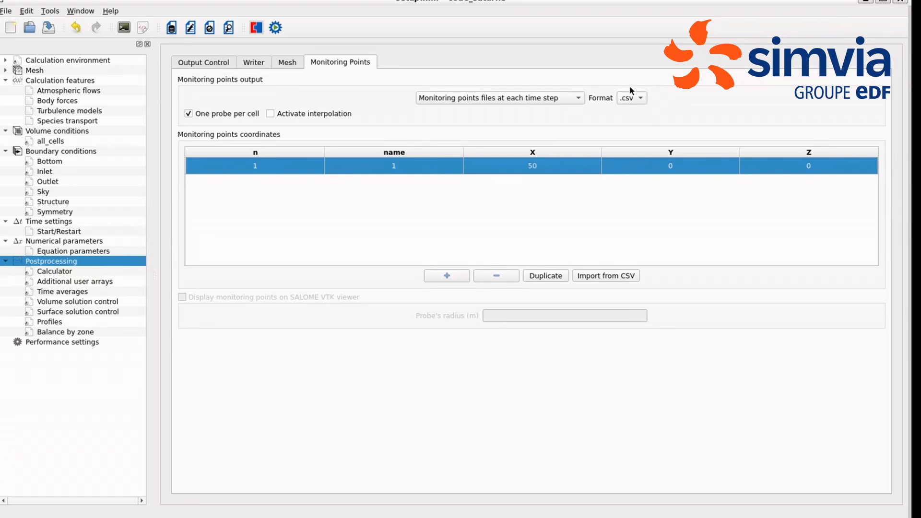
left_click(641, 98)
left_click(634, 95)
Step: Examine the remaining postprocessing settings, from the calculator and solution controls to balance by zone, and the performance settings
left_click(62, 272)
left_click(61, 283)
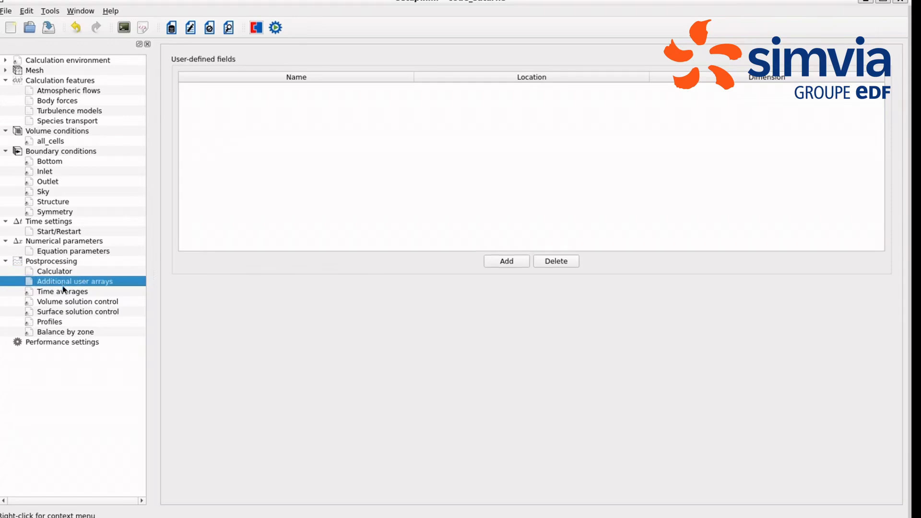
left_click(64, 291)
left_click(68, 302)
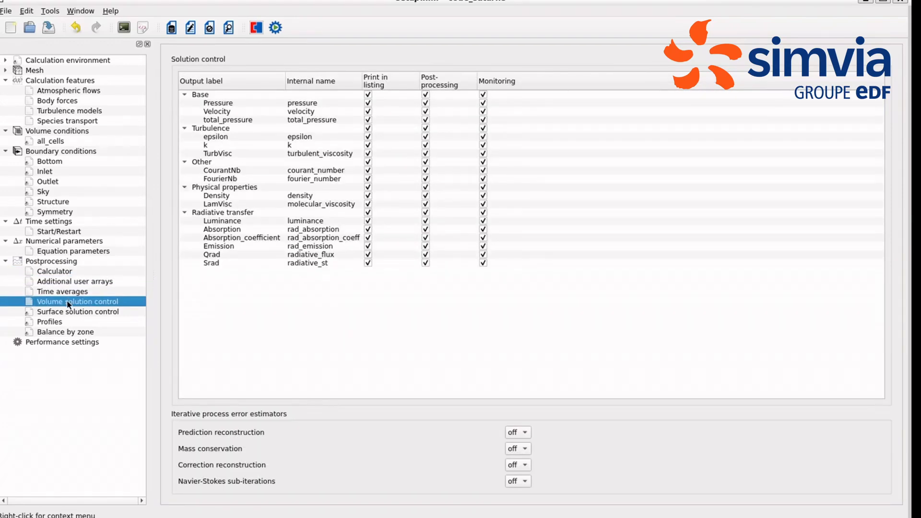
left_click(70, 313)
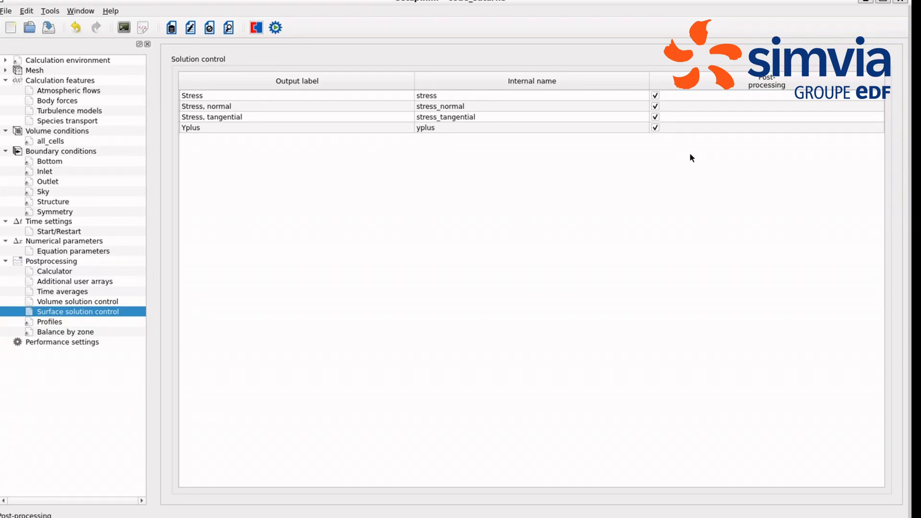
left_click(49, 322)
left_click(52, 333)
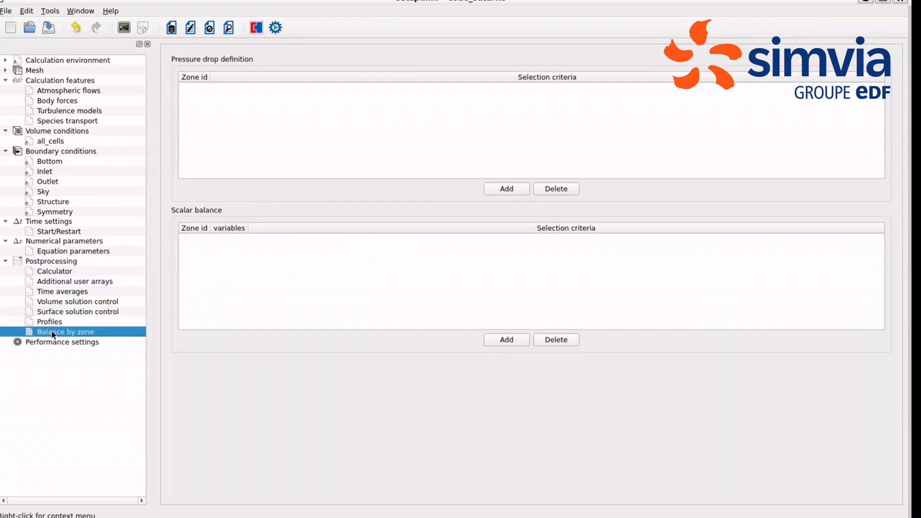
left_click(76, 343)
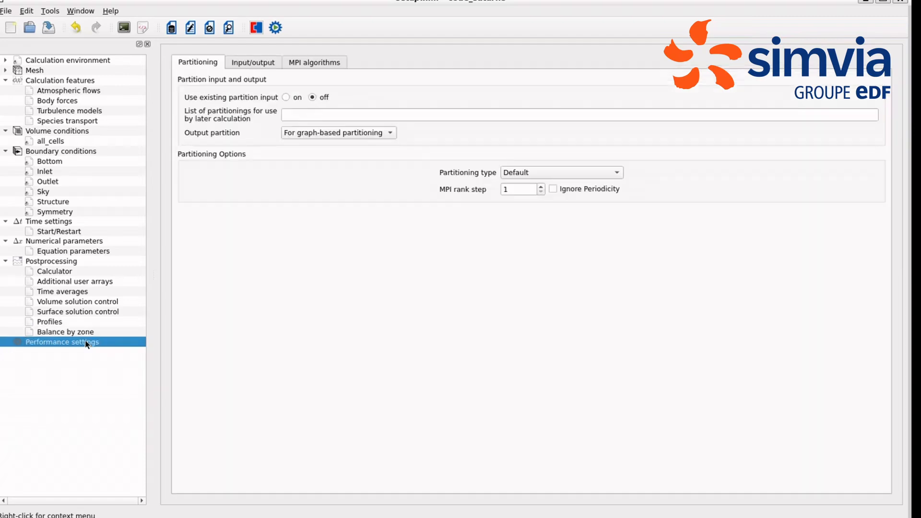
Step: Open the run computation settings and set the result subdirectory name to Run01
left_click(276, 28)
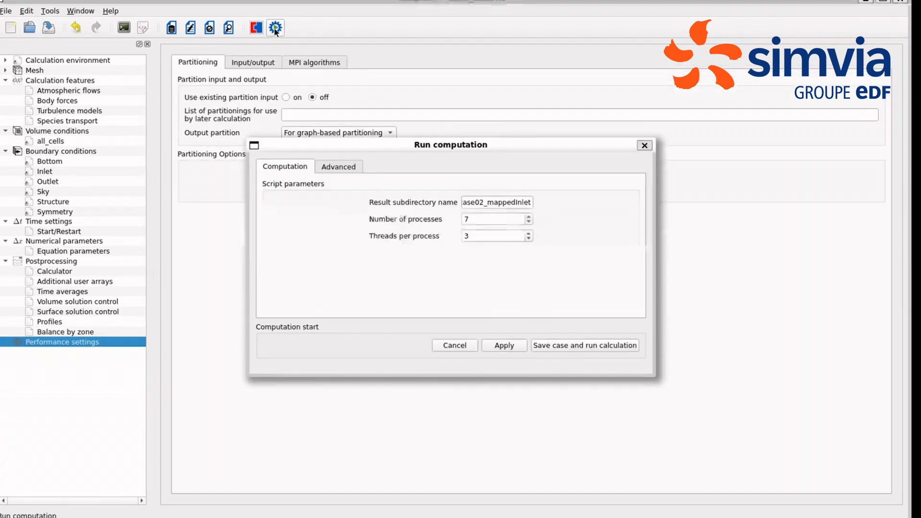
left_click(507, 205)
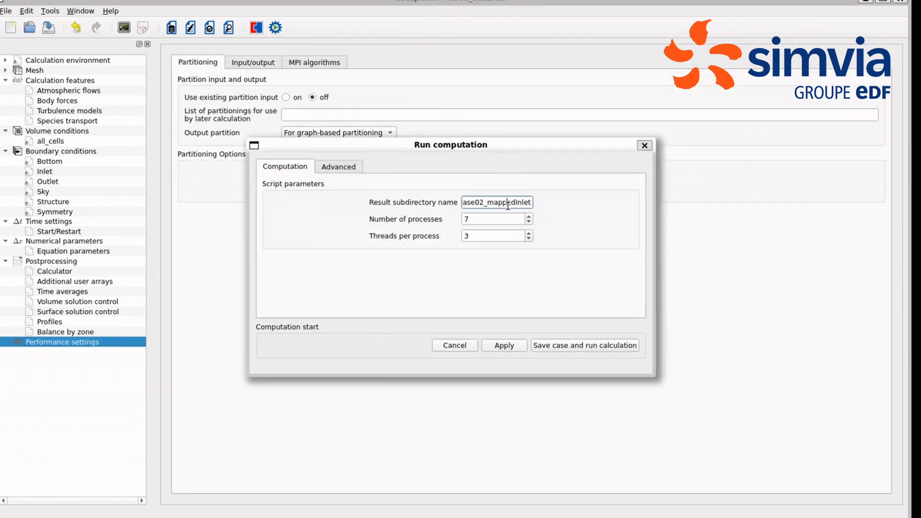
key("ctrl+a")
key("BackSpace")
type("Run01")
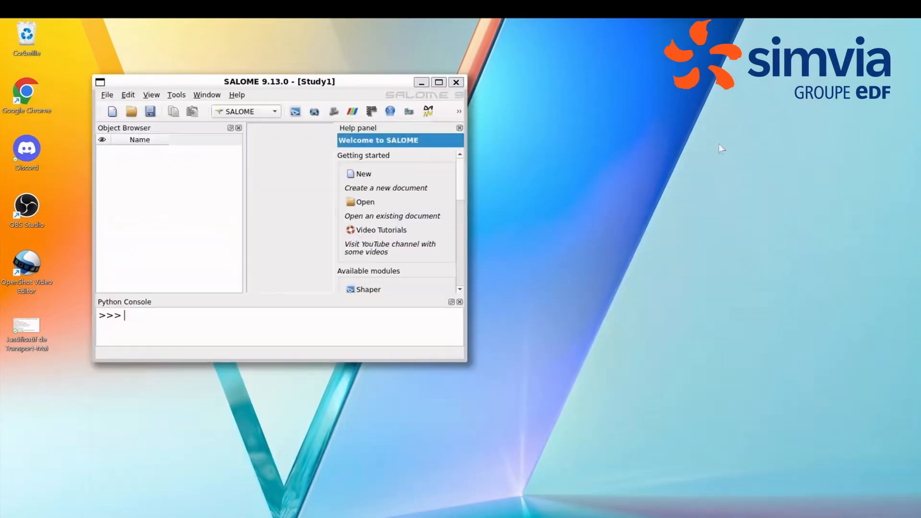
Step: Load results_Fluid_domain.cgns, results_Bottom.cgns and results_Structure.cgns from the case's postprocessing folder into ParaViS
left_click(439, 82)
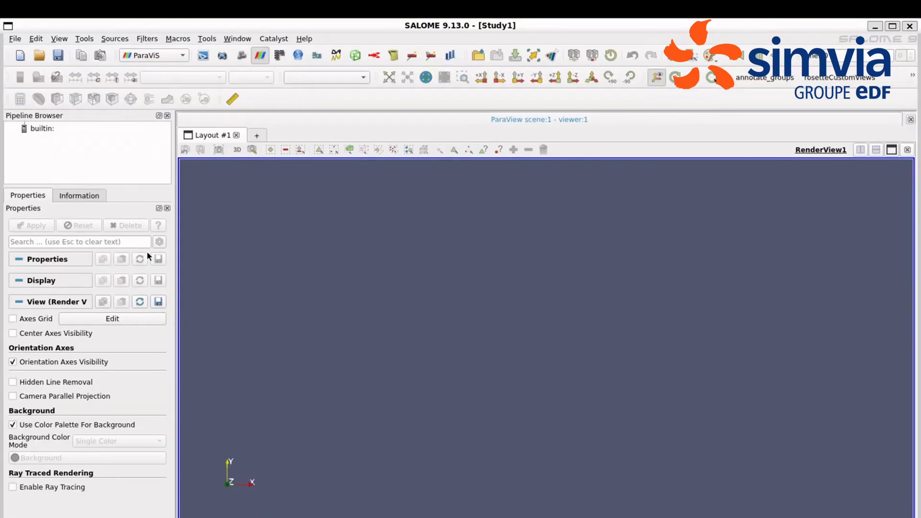
right_click(77, 149)
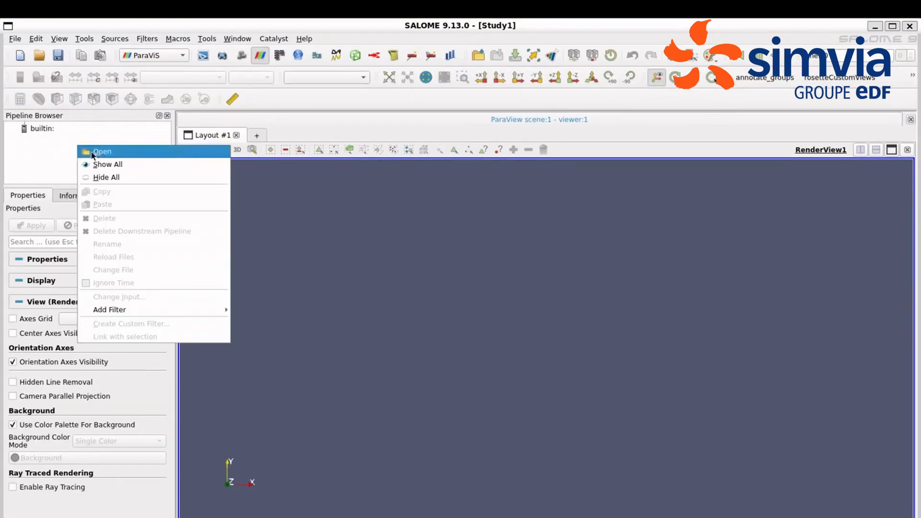
left_click(91, 150)
double_click(280, 144)
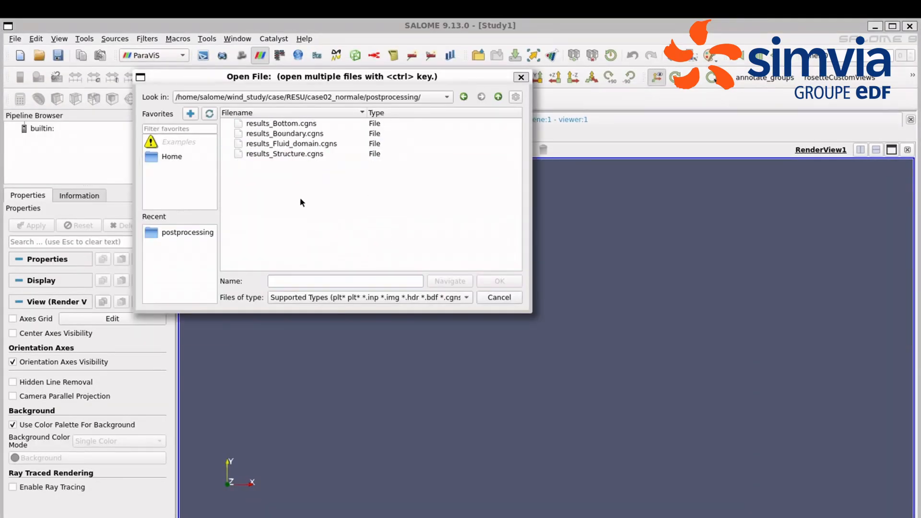
left_click(302, 124)
left_click(304, 141)
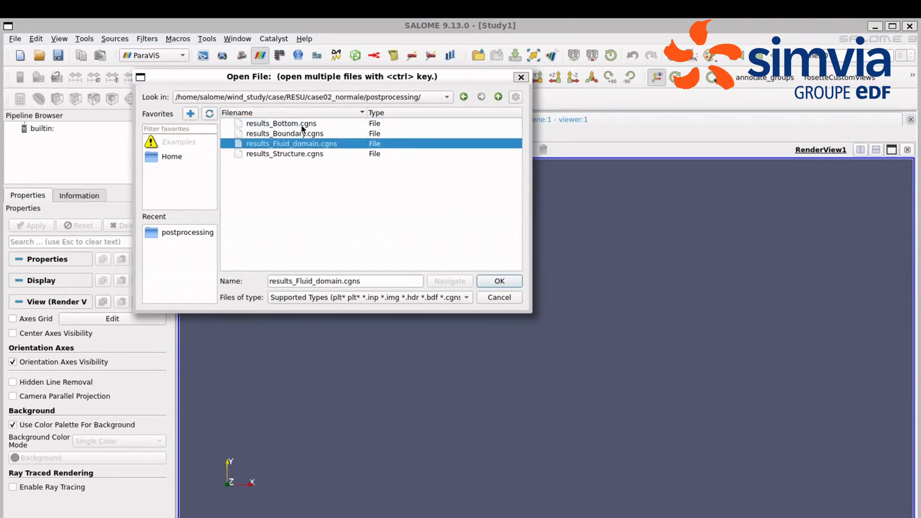
left_click(302, 124, "ctrl")
left_click(304, 154, "ctrl")
left_click(499, 281)
left_click(431, 405)
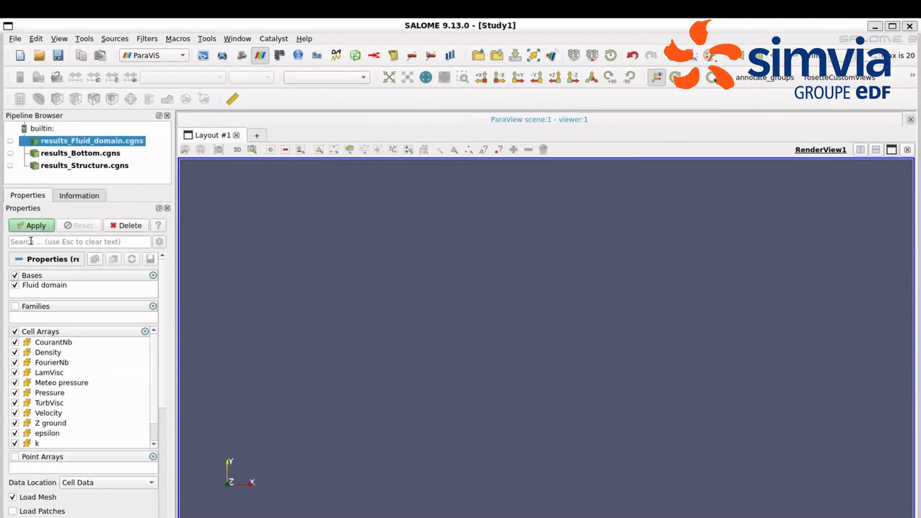
left_click(31, 226)
Step: Represent the fluid domain results as an Outline
left_click_drag(453, 389, 549, 314)
left_click(342, 78)
left_click(344, 91)
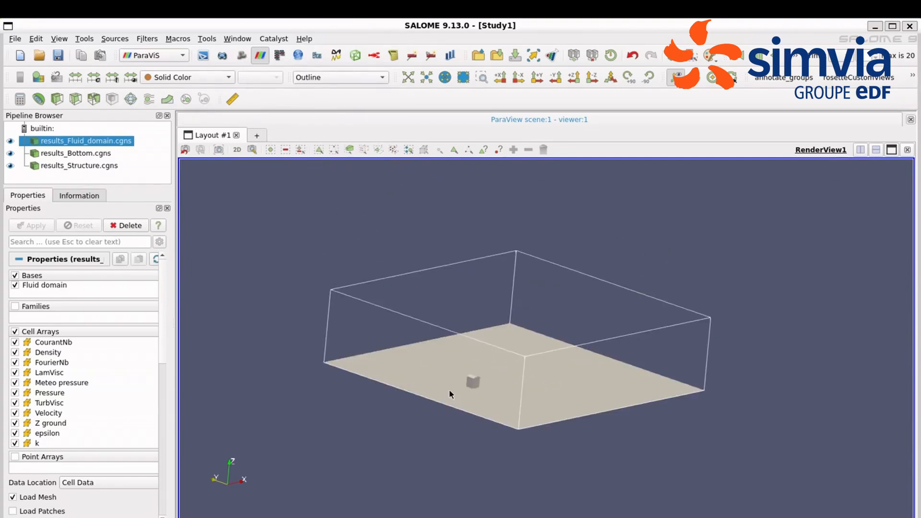
Step: Color the bottom surface results by Normal Stress and go to the last time step
left_click(88, 154)
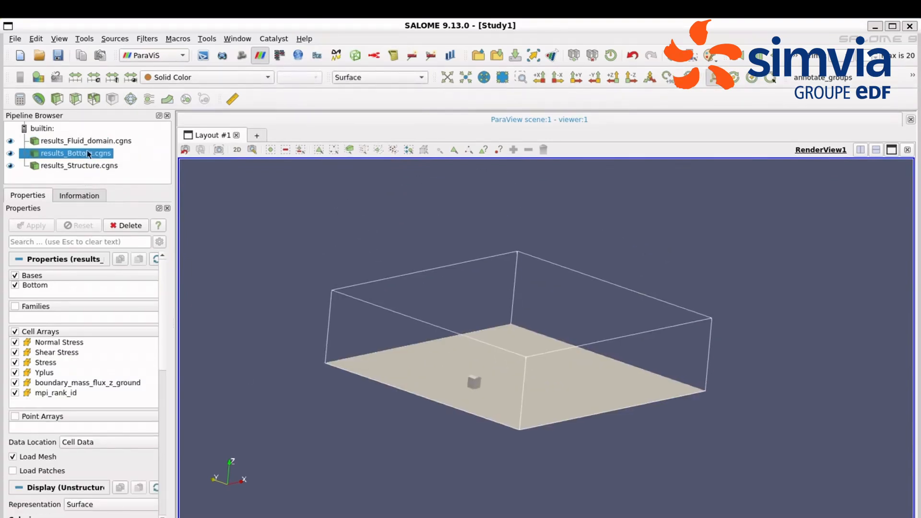
left_click(183, 77)
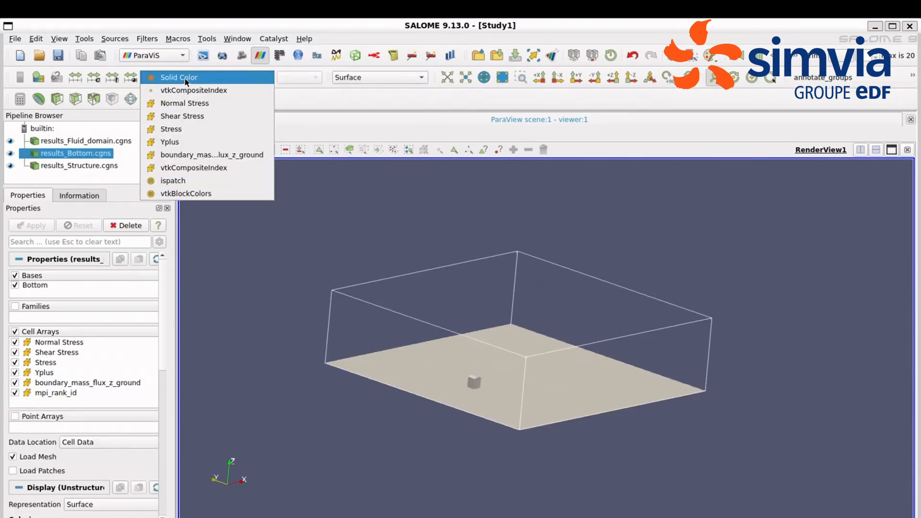
left_click(197, 103)
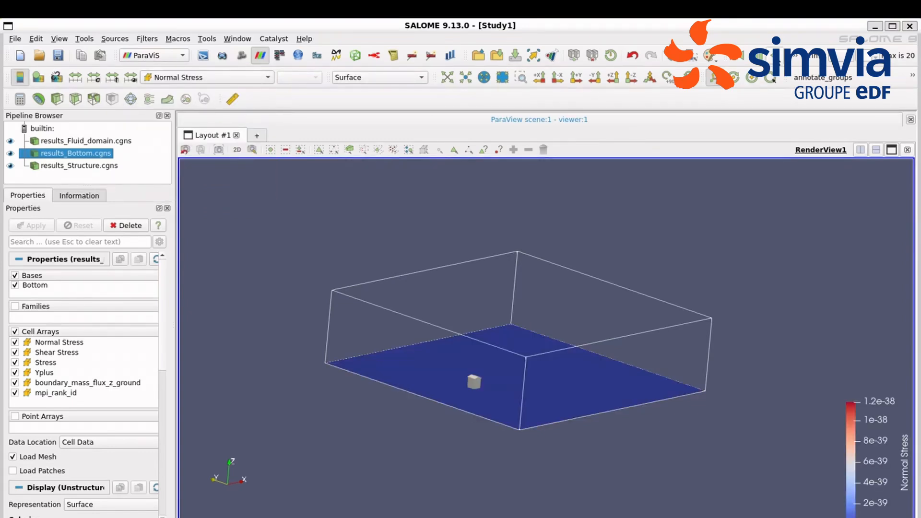
left_click(470, 98)
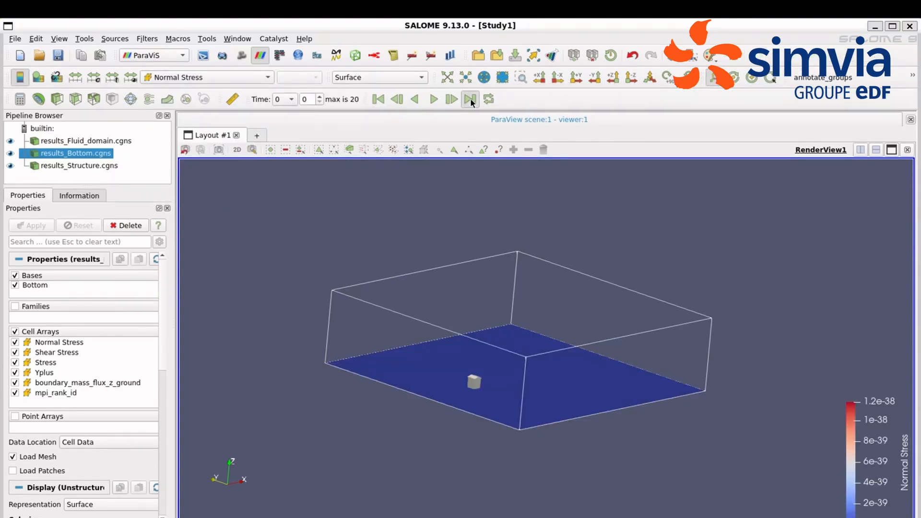
Step: Color the structure results by Normal Stress and hide the bottom surface
left_click(93, 167)
left_click(196, 77)
left_click(192, 103)
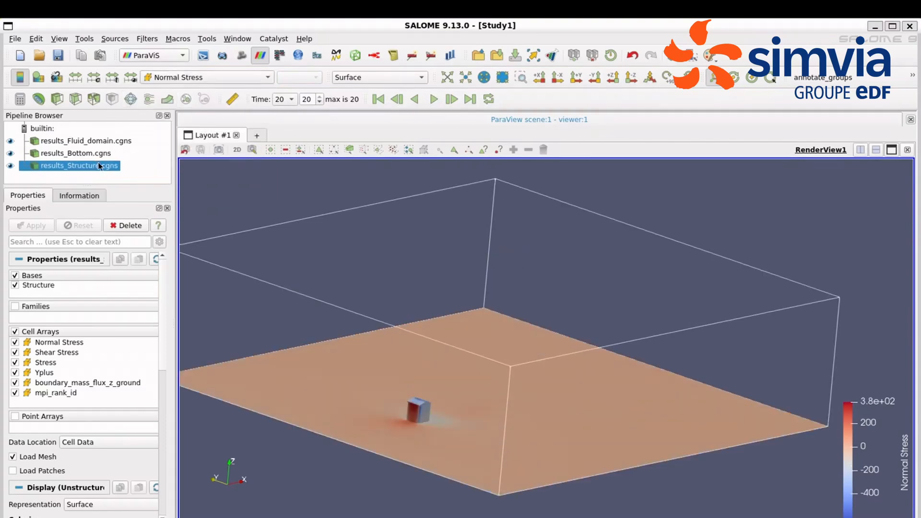
left_click(10, 154)
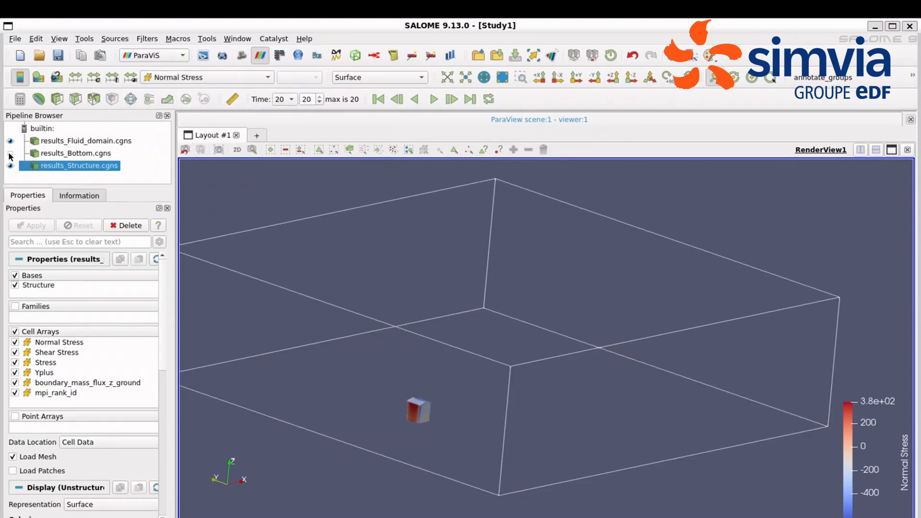
Step: Apply a Cell Data to Point Data filter to the structure results and color the output by the point-based Normal Stress
key("ctrl+space")
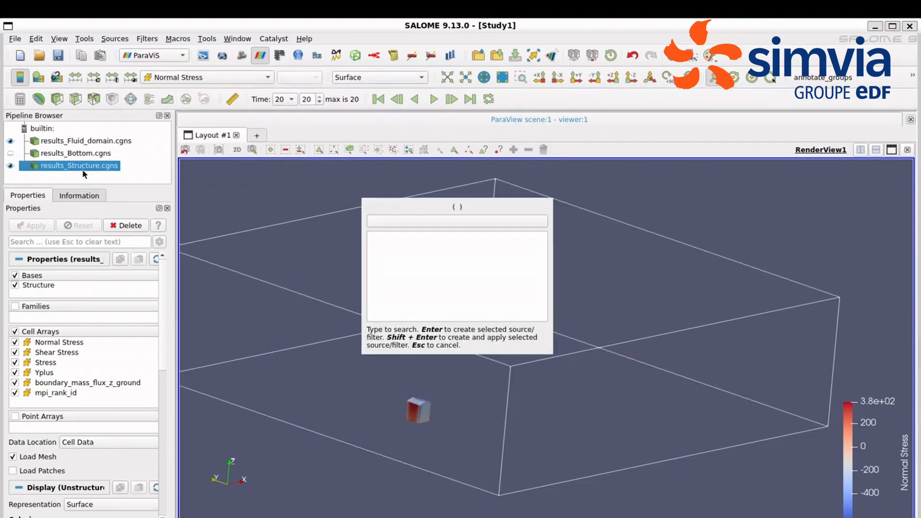
type("cel")
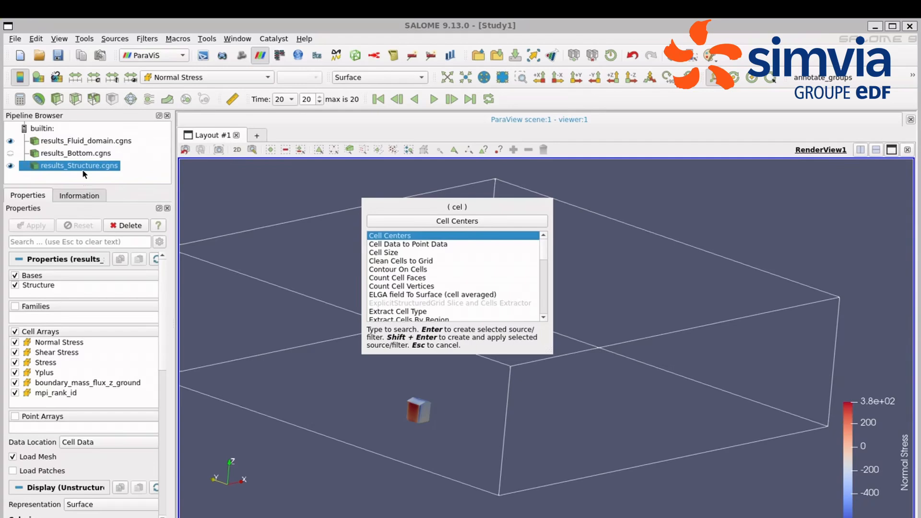
key("Down")
key("Return")
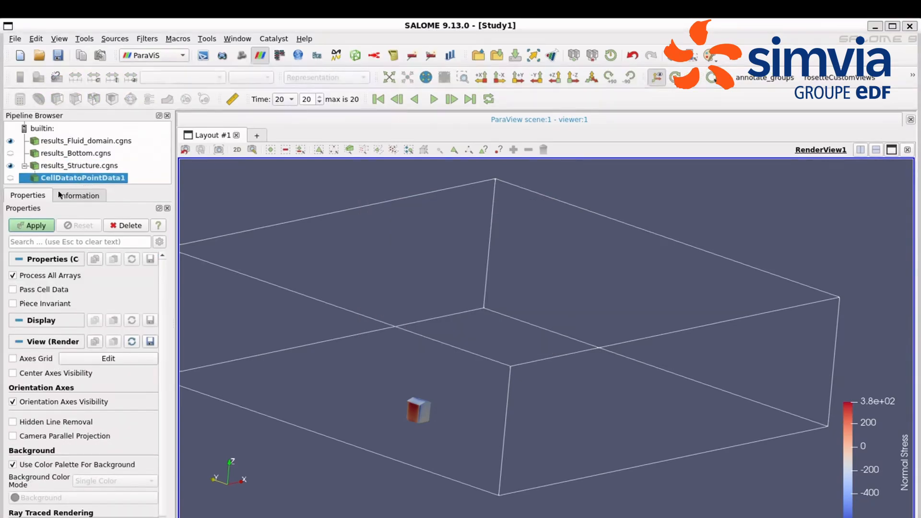
left_click(40, 228)
left_click(211, 78)
left_click(214, 94)
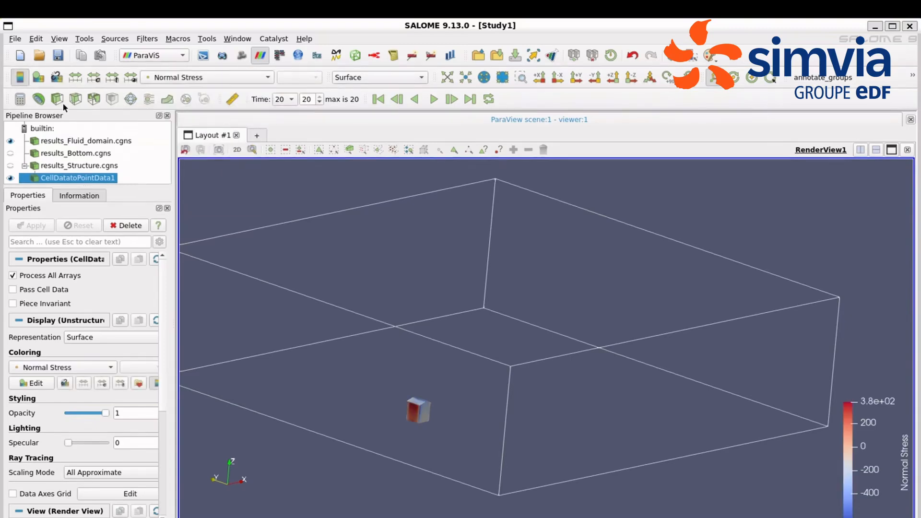
Step: Set the Normal Stress color map to the Rainbow Uniform preset
left_click(39, 76)
scroll(164, 499, "down", 1)
scroll(163, 509, "down", 2)
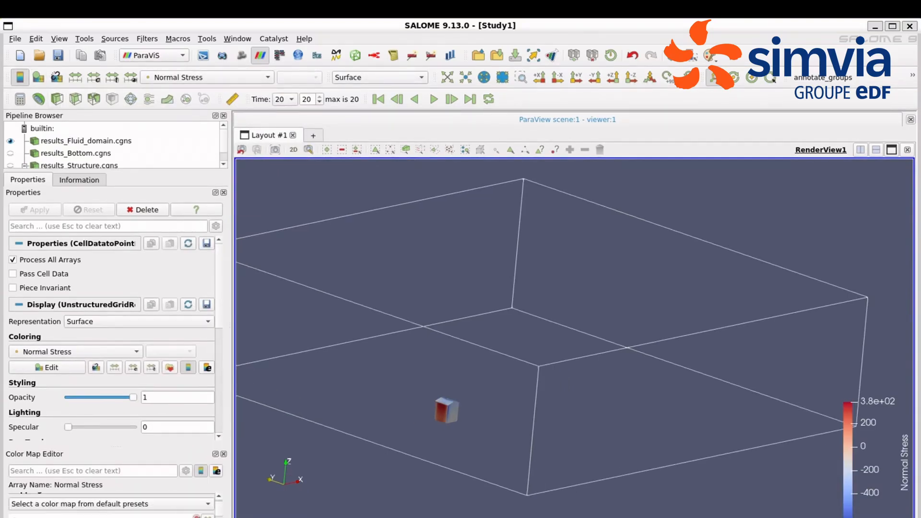
left_click(110, 504)
left_click(72, 517)
scroll(219, 501, "up", 1)
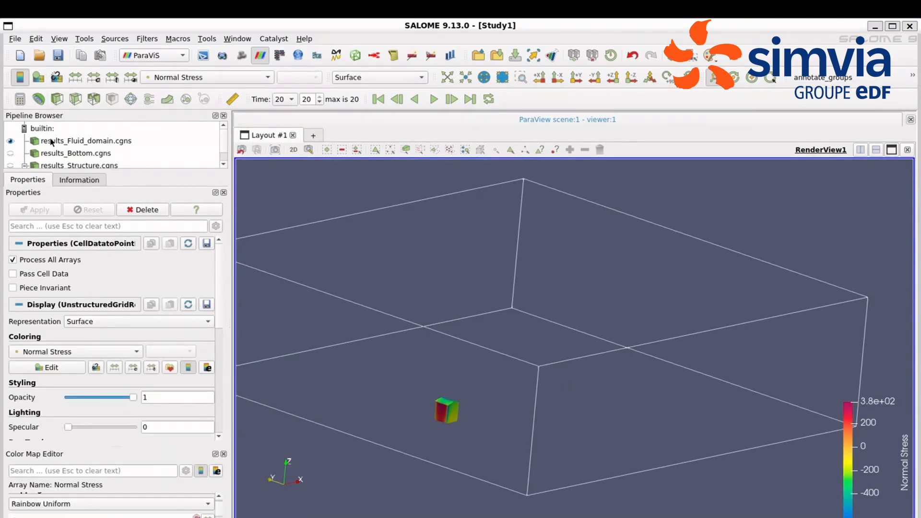
Step: Apply a Cell Data to Point Data filter to the fluid domain results and represent the output as an Outline
left_click(111, 141)
key("ctrl+space")
type("cel")
key("Down")
key("Return")
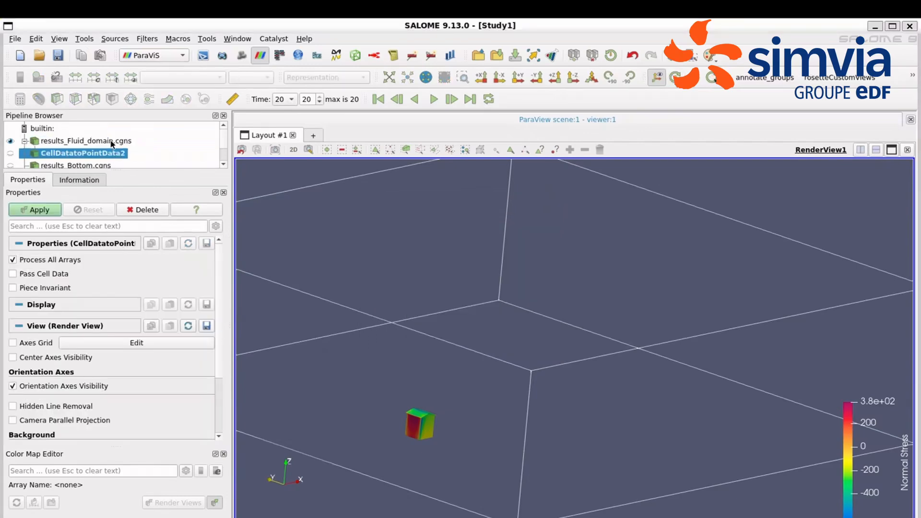
left_click(36, 210)
left_click(339, 76)
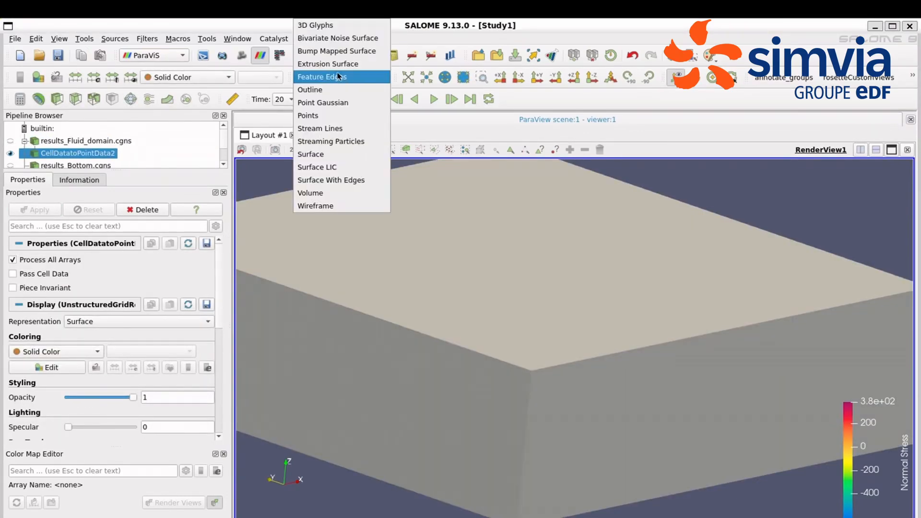
left_click(336, 91)
Step: Create a Stream Tracer on the fluid domain's point data and compute it with the default settings
left_click_drag(91, 170, 93, 221)
left_click(68, 155)
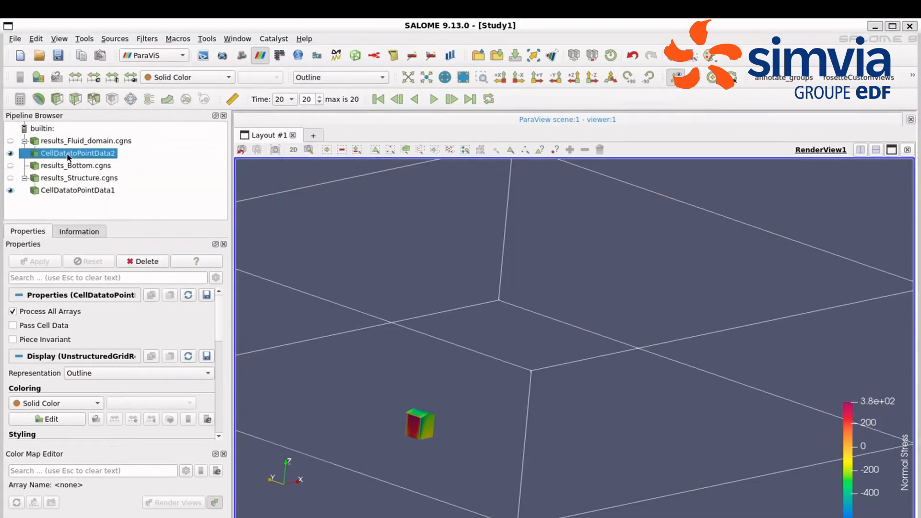
key("ctrl+space")
type("stre")
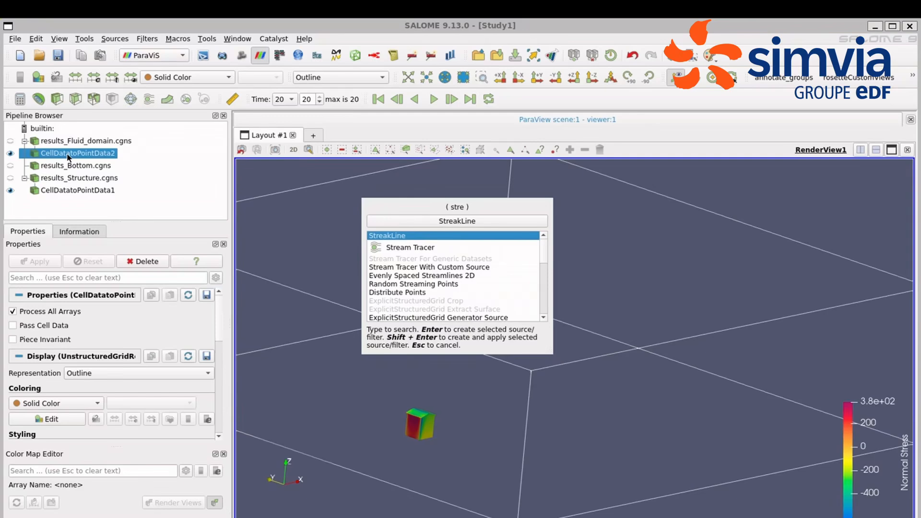
key("Down")
key("shift+Return")
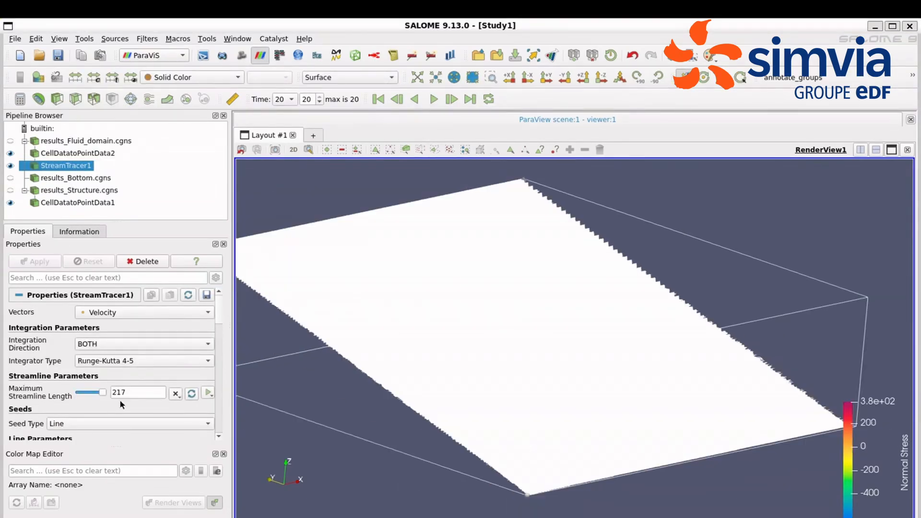
Step: Align the tracer's seed line with the X axis, set Y to 4 for both points and Z to 0 and 10, and apply
left_click_drag(219, 311, 220, 344)
left_click(53, 398)
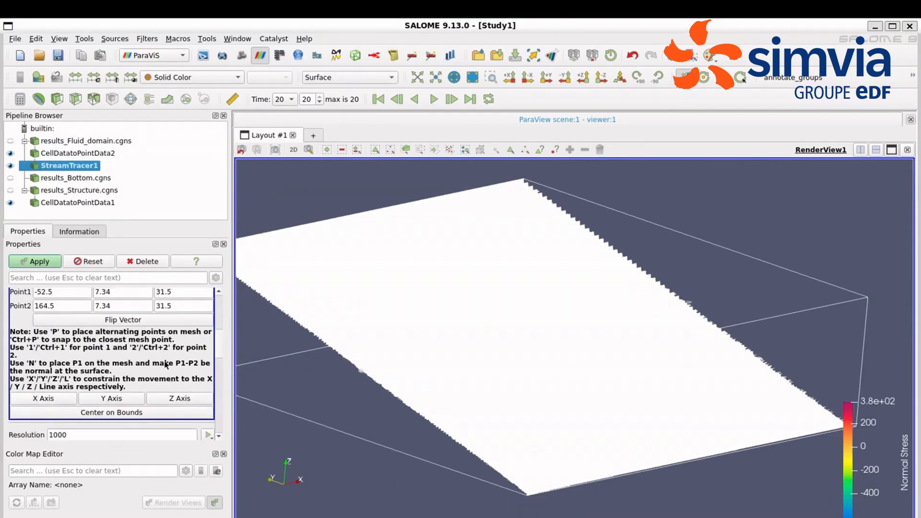
scroll(165, 365, "up", 2)
double_click(189, 341)
type("0")
double_click(184, 354)
type("10")
double_click(118, 352)
type("4")
double_click(126, 364)
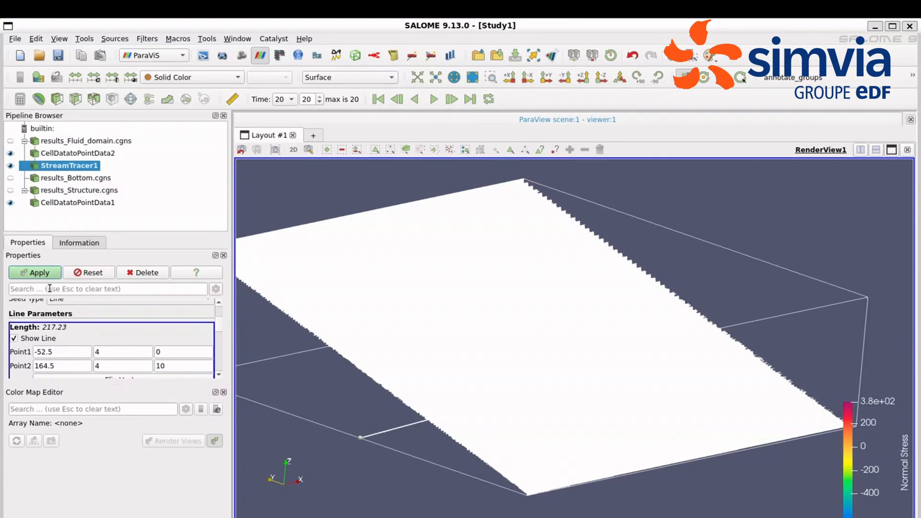
left_click(46, 274)
Step: Set the stream tracer's seed line resolution to 500 and its display opacity to 0.5
left_click(224, 393)
left_click_drag(121, 303, 147, 221)
scroll(119, 369, "down", 4)
double_click(119, 369)
type("500")
double_click(163, 482)
type("0.5")
Step: Color the streamlines by Pressure with the Rainbow Uniform color map and apply the tracer changes
left_click(85, 435)
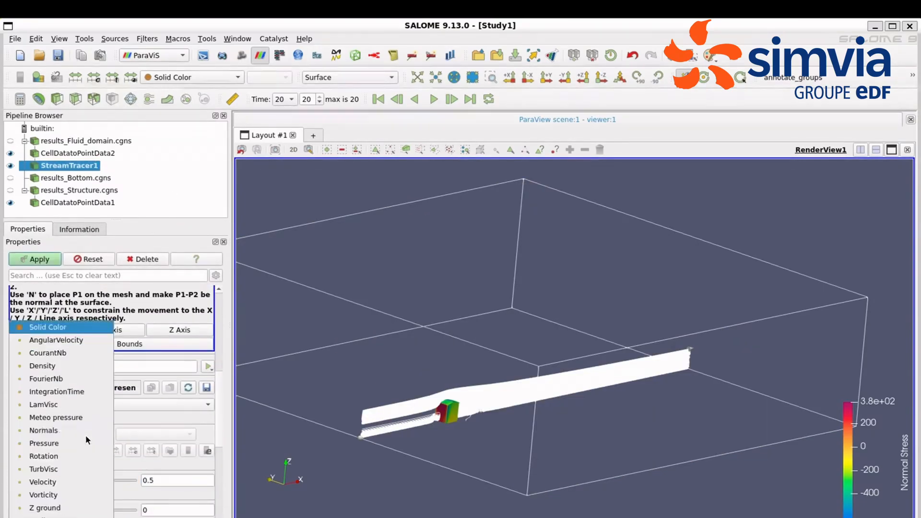
left_click(61, 444)
left_click(61, 447)
left_click(124, 449)
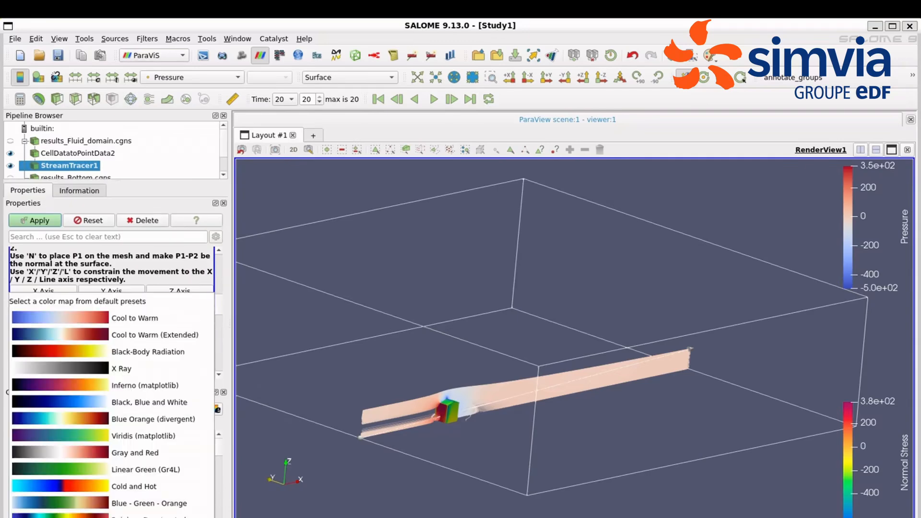
left_click(96, 517)
left_click(35, 221)
Step: Hide the fluid domain outline and examine the streamlines around the structure from the side and in perspective
left_click(10, 153)
left_click_drag(465, 458, 418, 440)
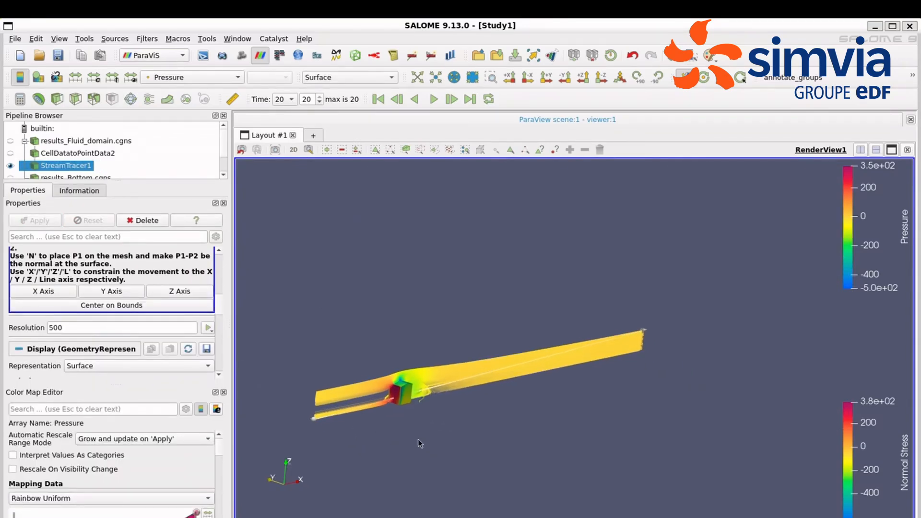
left_click(550, 81)
scroll(491, 351, "up", 3)
left_click(456, 358)
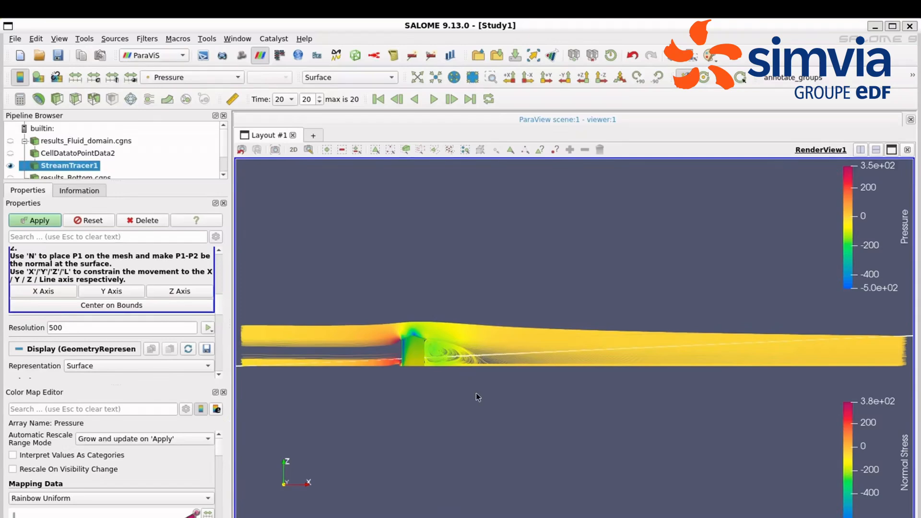
left_click_drag(496, 404, 468, 400)
scroll(467, 399, "up", 1)
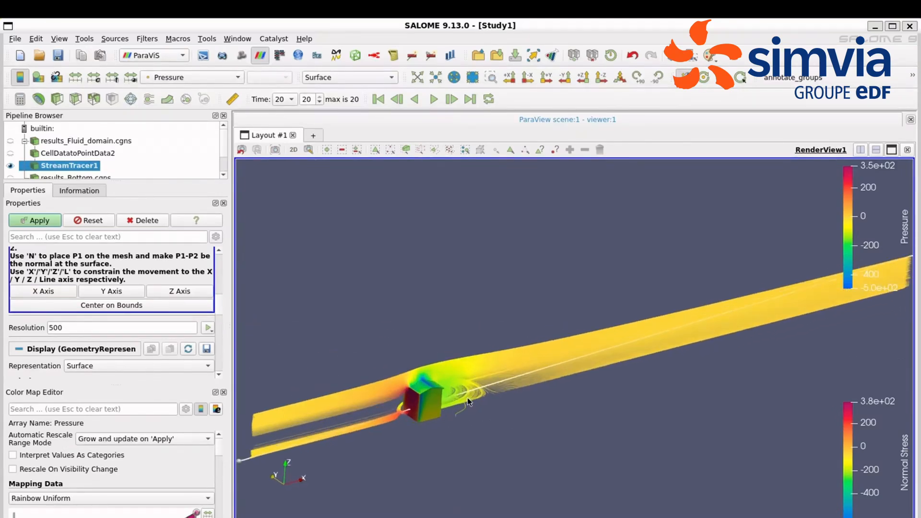
scroll(469, 402, "up", 3)
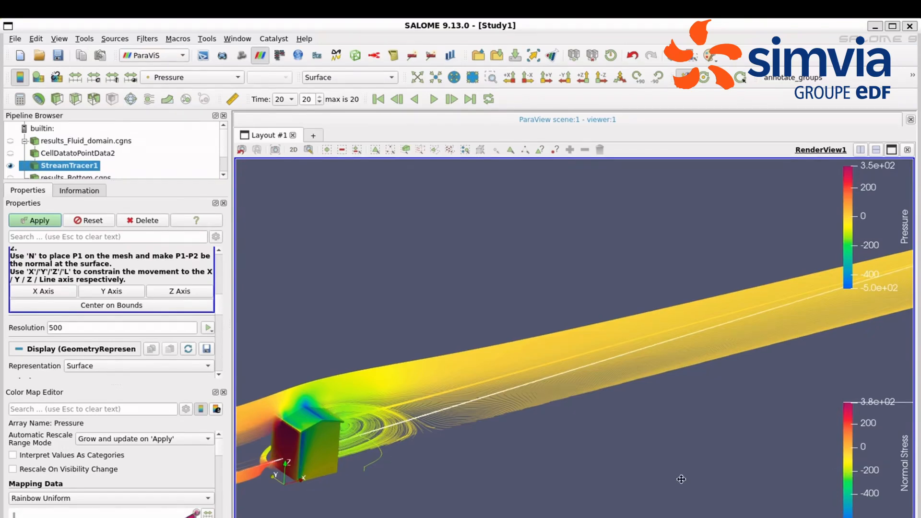
Step: Move the Normal Stress and Pressure color legends side by side along the lower edge of the render view
left_click_drag(682, 478, 480, 503)
left_click_drag(845, 244, 717, 510)
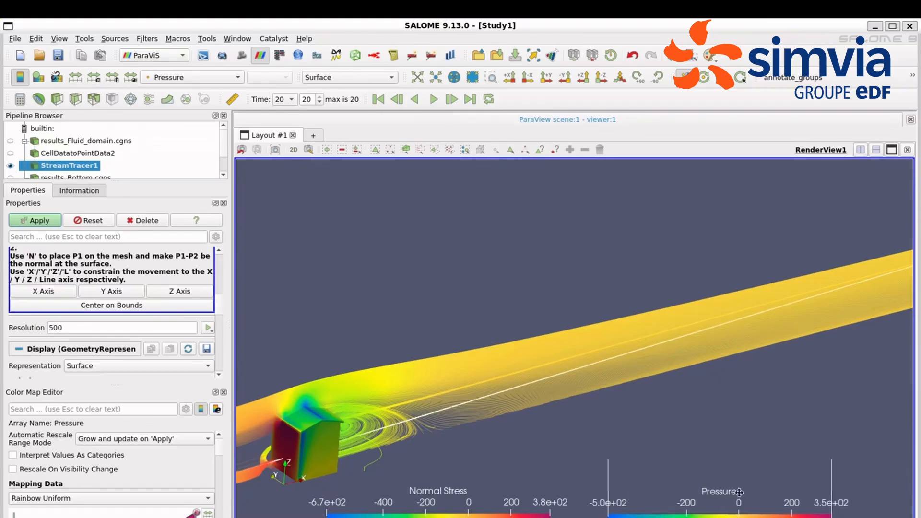
Step: Review the second stream tracer's seed line settings and compute its streamlines with a resolution of 500
scroll(575, 336, "down", 3)
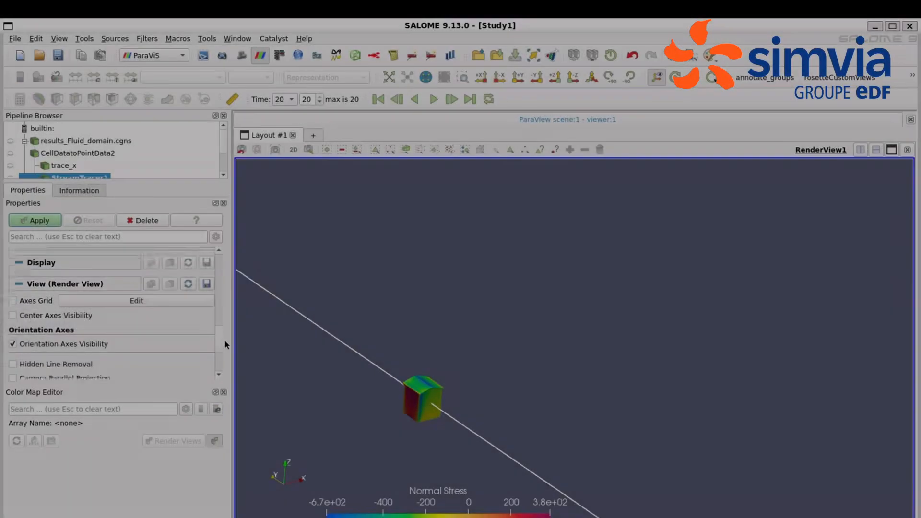
scroll(226, 354, "down", 3)
scroll(223, 336, "up", 5)
scroll(223, 325, "up", 2)
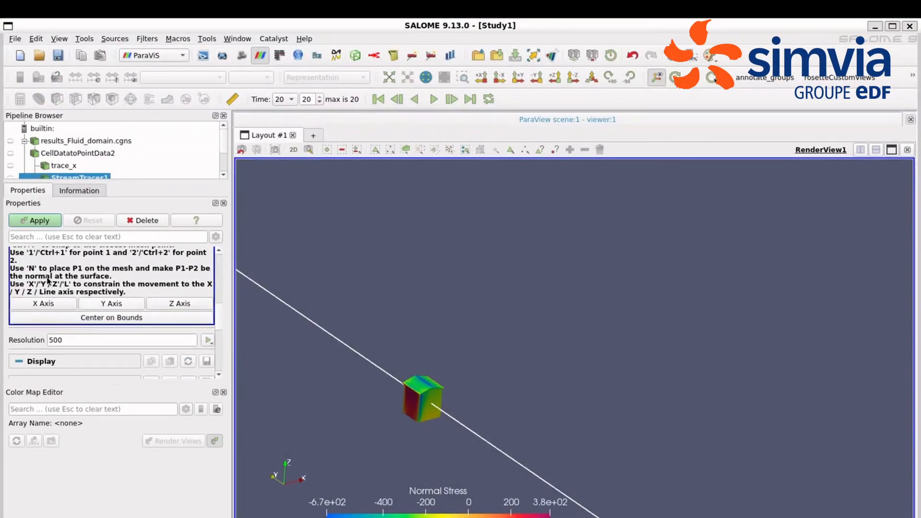
left_click(29, 221)
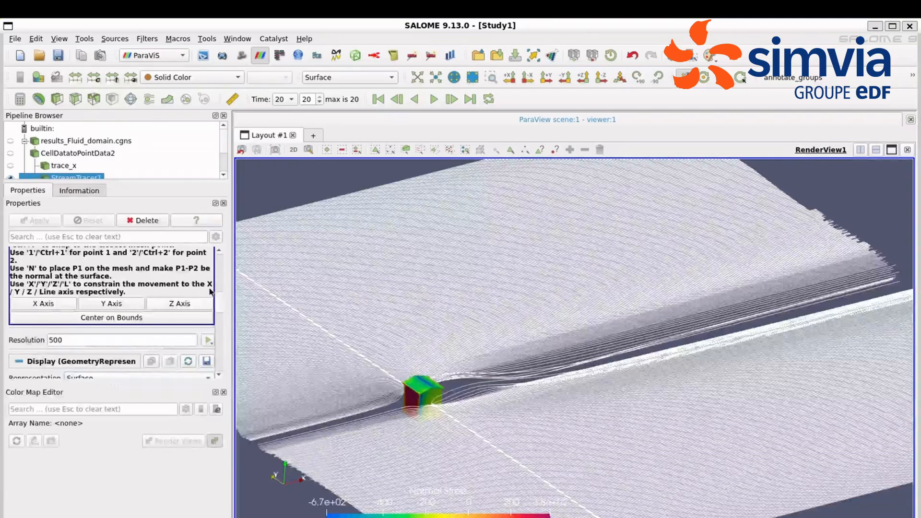
Step: Set the opacity of the second stream tracer's streamlines to 0.5
scroll(224, 318, "down", 8)
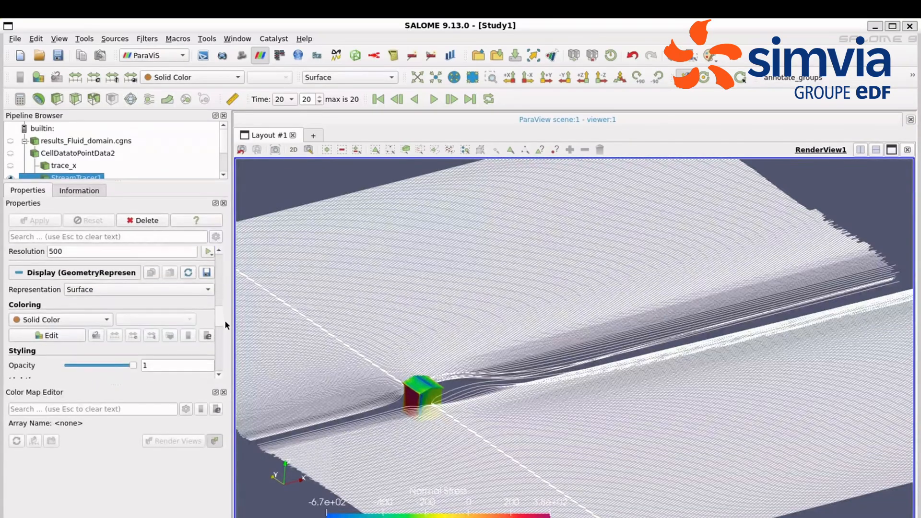
scroll(224, 321, "down", 3)
double_click(185, 320)
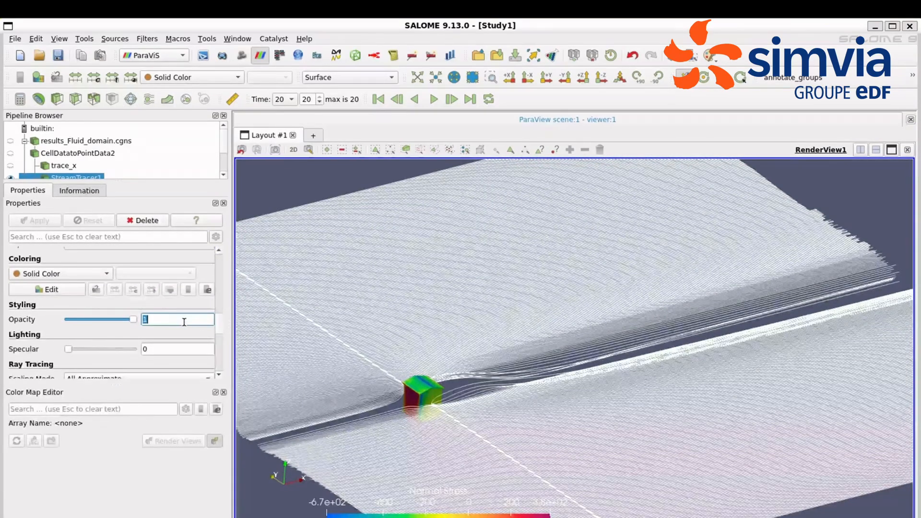
type("0.5")
double_click(173, 349)
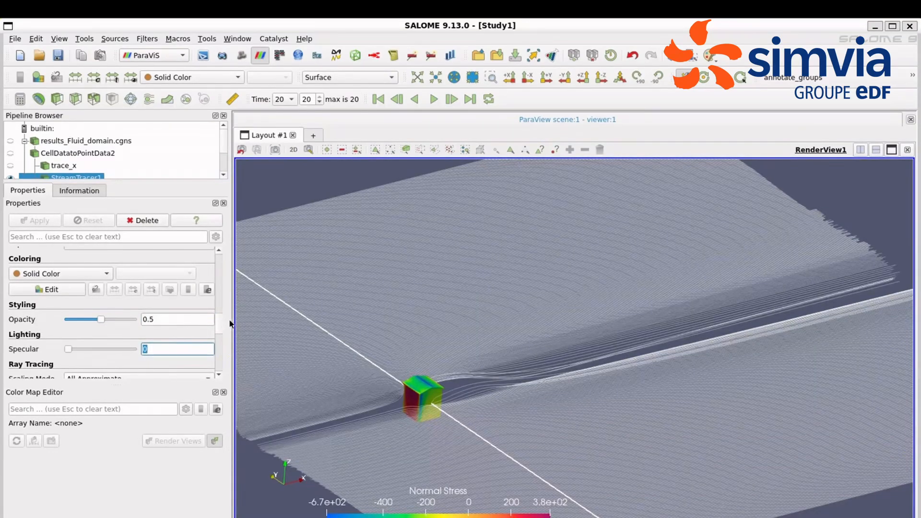
scroll(220, 318, "up", 5)
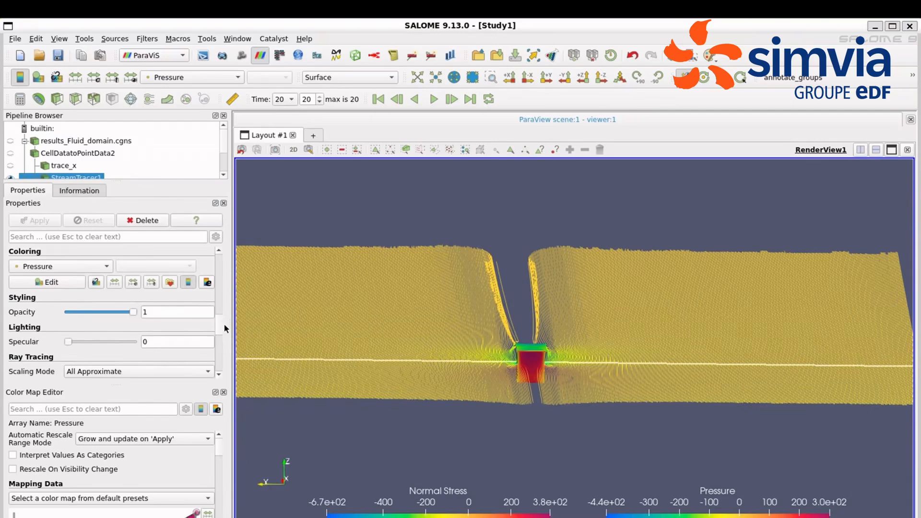
scroll(224, 324, "up", 4)
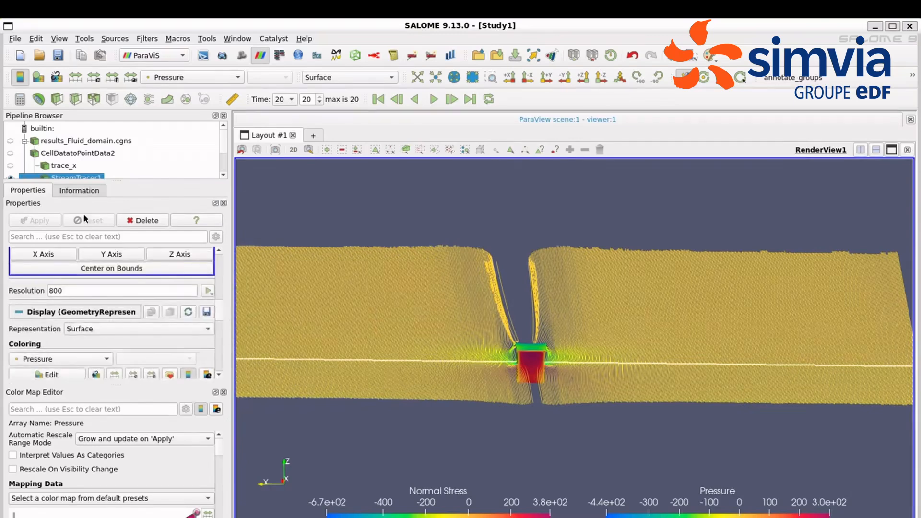
Step: Enlarge the pipeline list and rename the second stream tracer as trace_y
left_click_drag(112, 182, 112, 220)
double_click(80, 178)
type("trace_y")
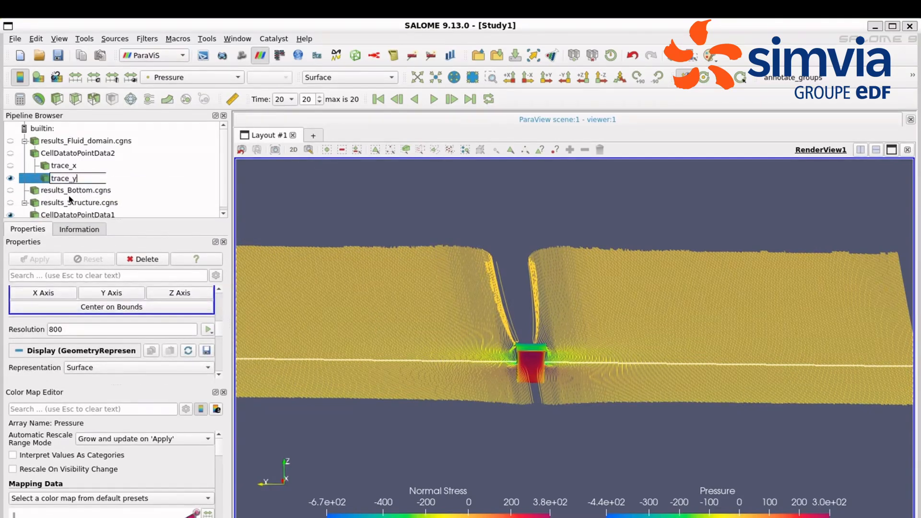
Step: Set the X coordinate of both trace_y seed line points to 50 and recompute the streamlines
mouse_move(219, 329)
left_mouse_down()
mouse_move(221, 315)
mouse_move(219, 323)
left_mouse_up()
double_click(64, 329)
type("50")
double_click(49, 343)
type("50")
left_click(28, 260)
left_click(224, 392)
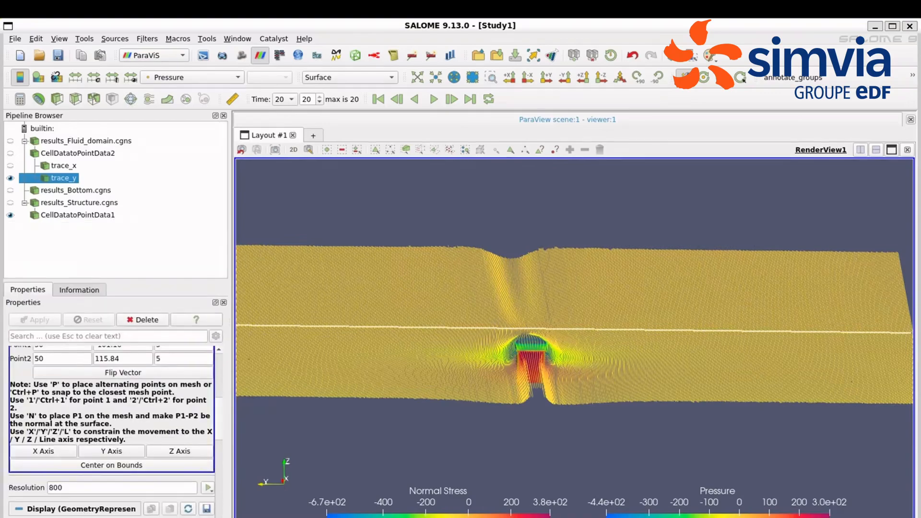
Step: Set the trace_y seed resolution to 500 and its opacity to 0.5, and apply the changes
left_click_drag(219, 407, 219, 430)
double_click(102, 387)
type("500")
double_click(164, 501)
type("0.5")
left_click(42, 319)
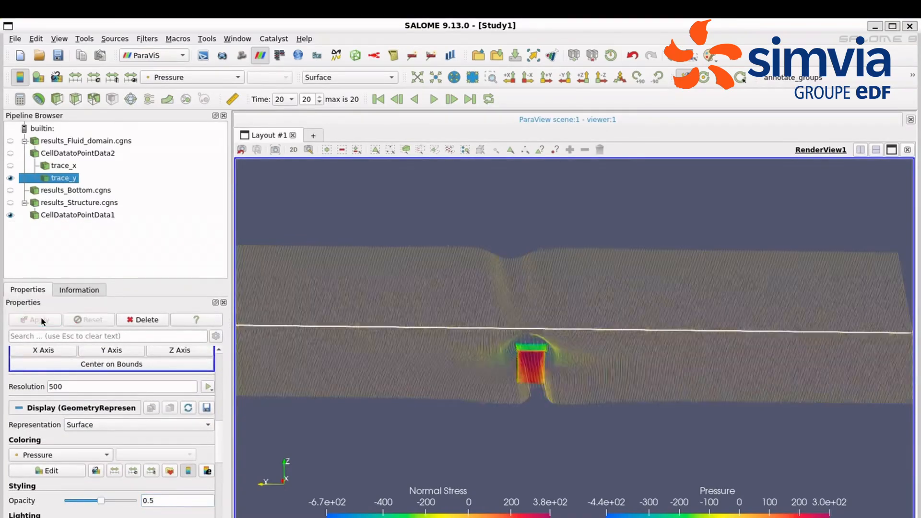
Step: Raise the opacity of the trace_y streamlines to 0.7
double_click(161, 501)
type("0.7")
key("Return")
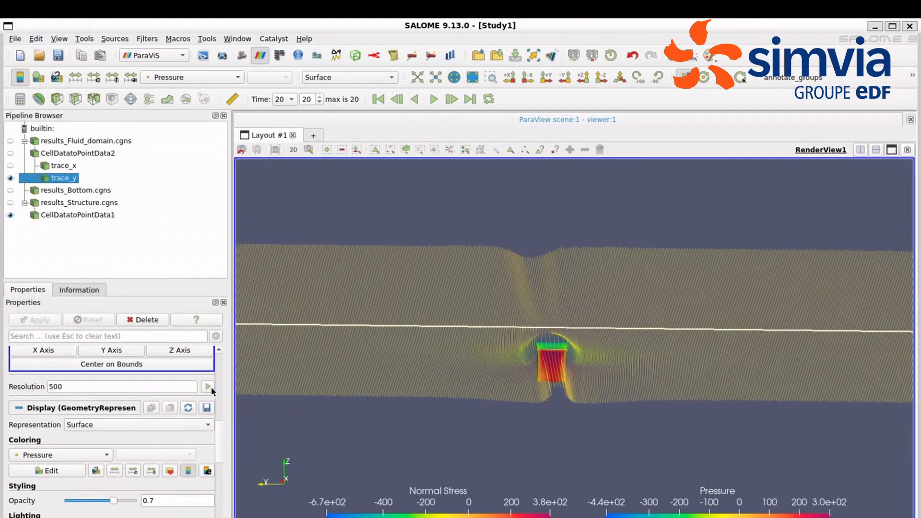
Step: Hide the trace_y seed line and examine the streamlines around the structure along the +X direction and in perspective
scroll(14, 364, "up", 5)
left_click(13, 362)
scroll(221, 419, "down", 2)
left_click(509, 78)
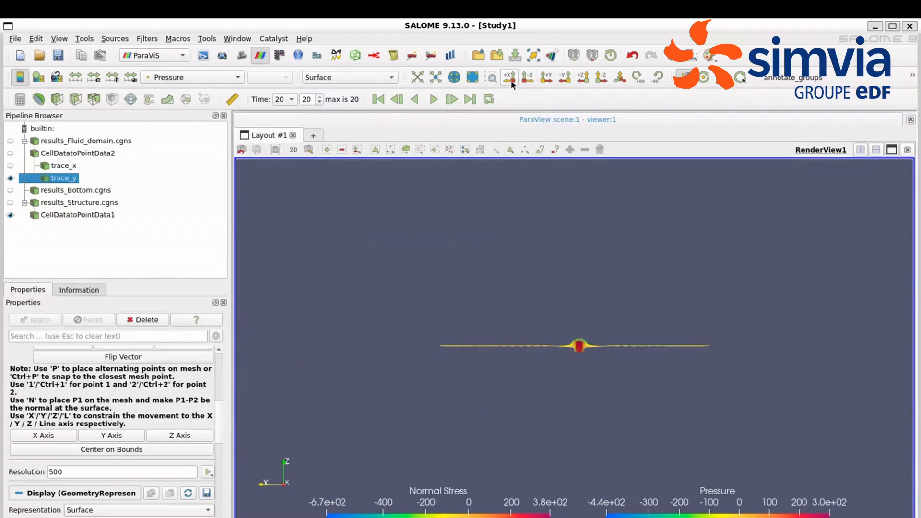
left_click_drag(637, 340, 536, 298)
scroll(684, 404, "up", 2)
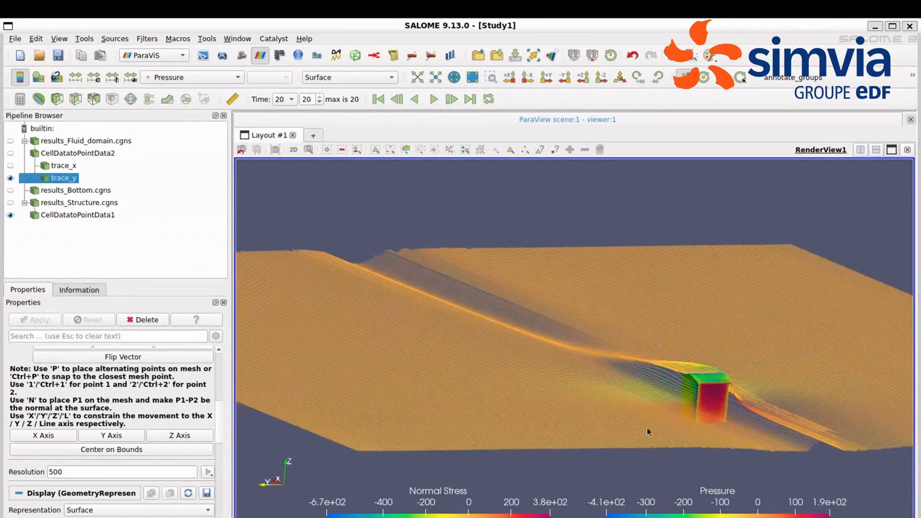
left_click_drag(738, 427, 601, 427)
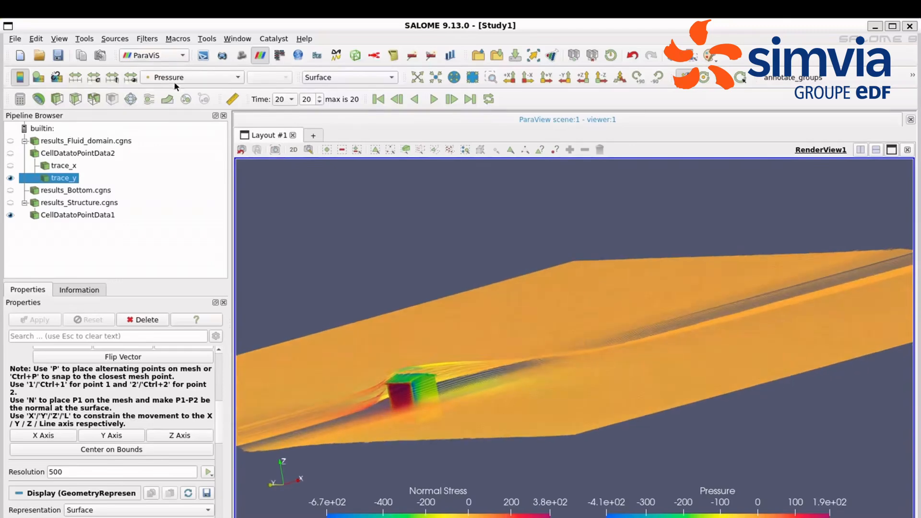
Step: Color trace_y by Velocity magnitude with the Rainbow Uniform color map and place its legend beside the Normal Stress legend
left_click(177, 80)
left_click(184, 174)
left_click(39, 78)
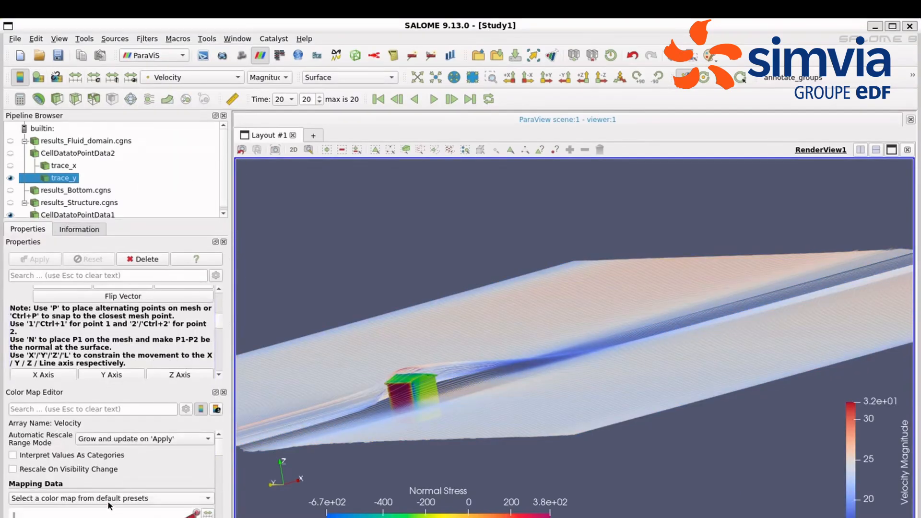
left_click(75, 77)
left_click_drag(394, 460, 436, 422)
left_click_drag(853, 456, 718, 500)
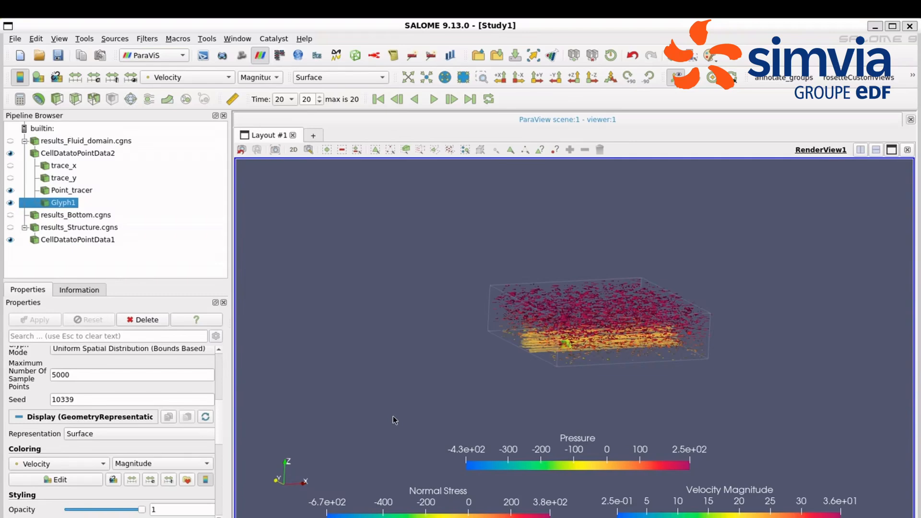
Step: Set the velocity glyph's maximum number of sample points to 1000 and its seed to 200, and apply the changes
scroll(623, 309, "up", 8)
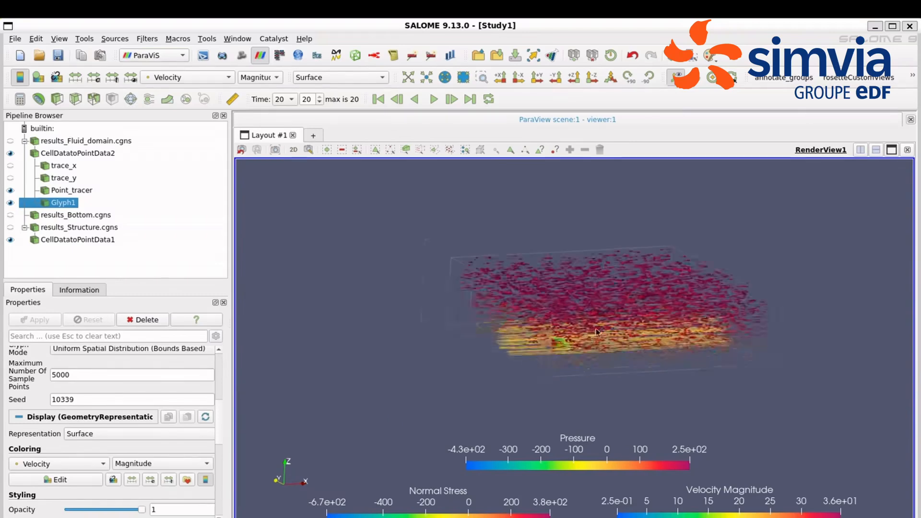
scroll(215, 440, "down", 1)
scroll(220, 453, "down", 5)
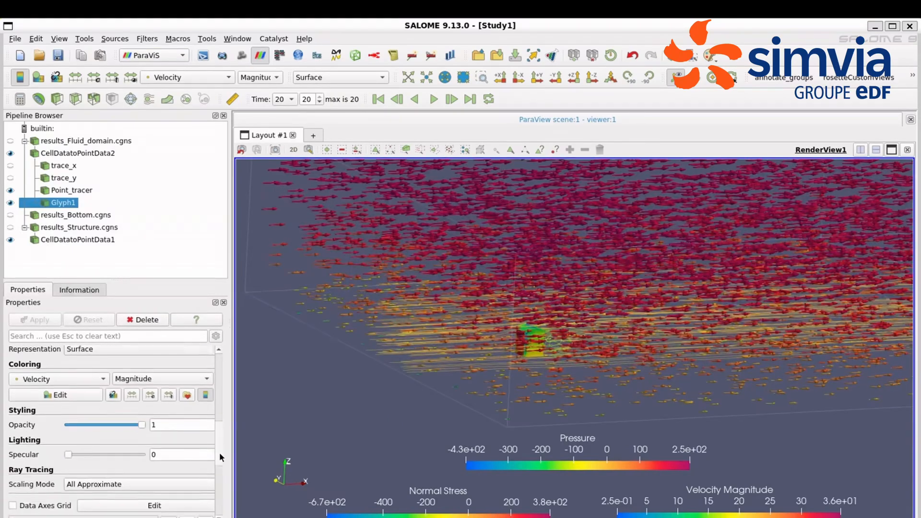
scroll(138, 426, "up", 8)
double_click(139, 425)
type("1000")
left_click(38, 320)
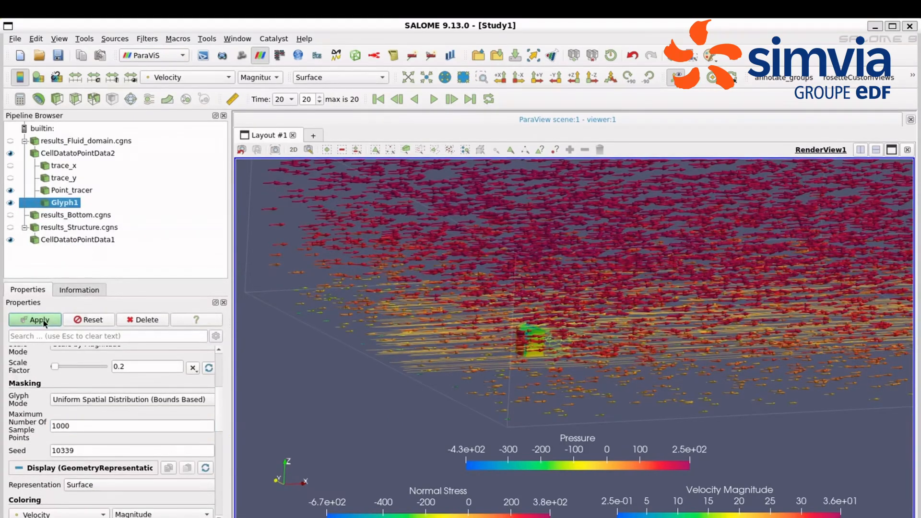
double_click(111, 451)
type("200")
left_click(38, 320)
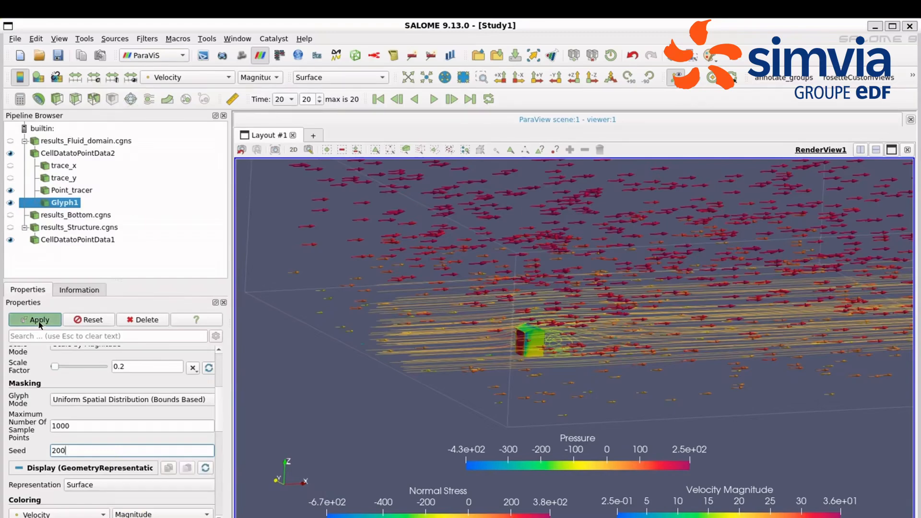
Step: Hide the CellDatatoPointData2 domain outline around the arrows and streamlines
scroll(729, 415, "down", 3)
left_click_drag(729, 411, 749, 327)
left_click(10, 153)
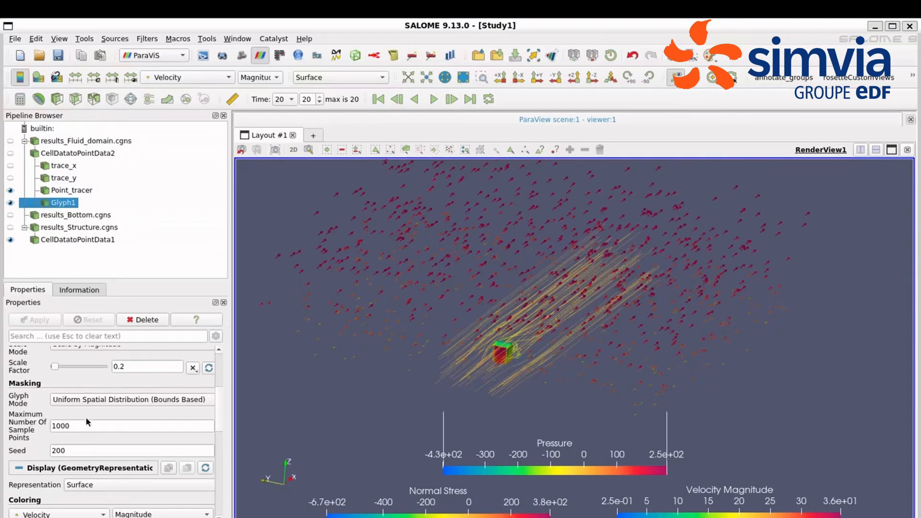
Step: Apply the Viridis (matplotlib) color map to the Velocity coloring of the glyph arrows
left_click(38, 78)
left_click(154, 504)
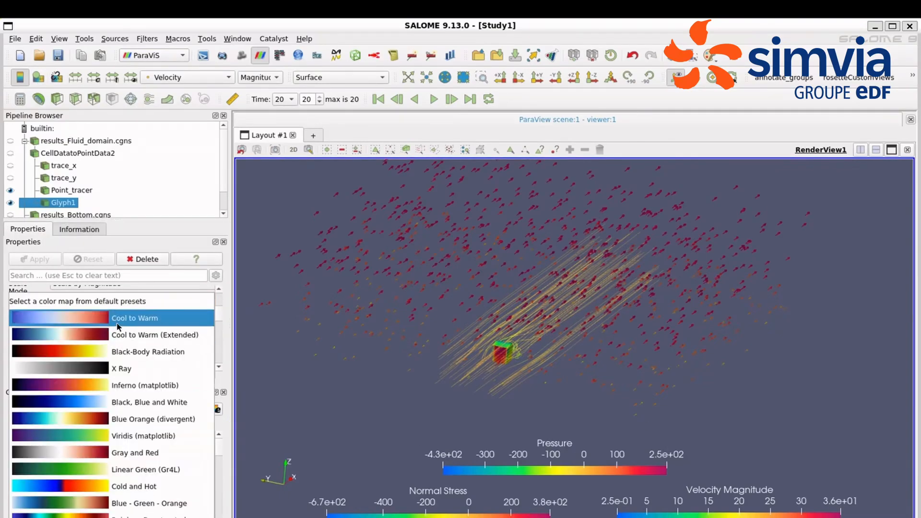
left_click(156, 434)
Step: Move the Pressure legend away from the other legends so it stands vertically beside the flow visualization
left_click_drag(641, 403, 584, 415)
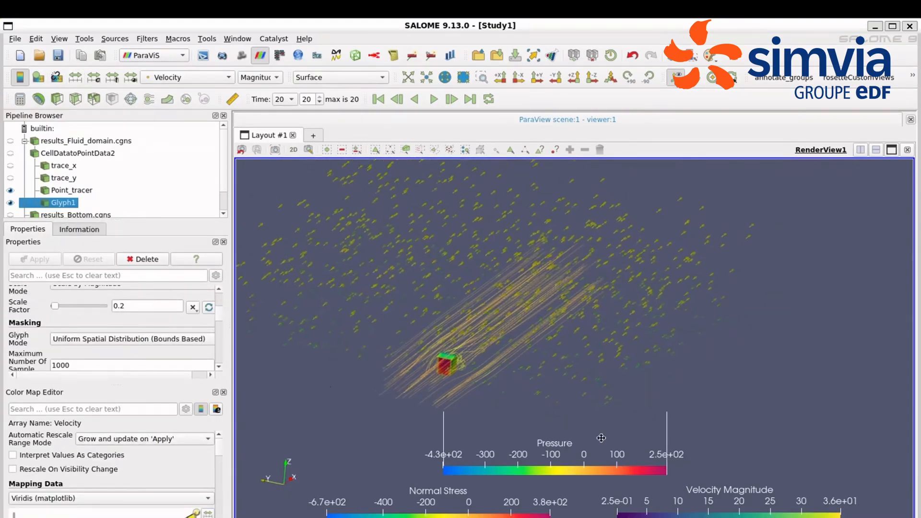
left_click_drag(603, 469, 919, 373)
scroll(544, 357, "down", 2)
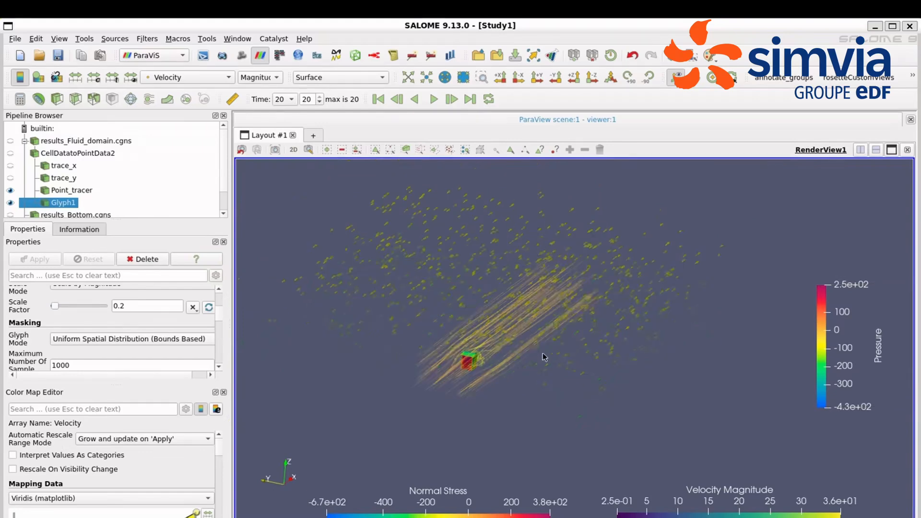
Step: Hide the Point_tracer streamlines and examine the velocity arrows around the structure in perspective
left_click(537, 78)
left_click_drag(555, 367, 579, 383)
scroll(544, 379, "up", 4)
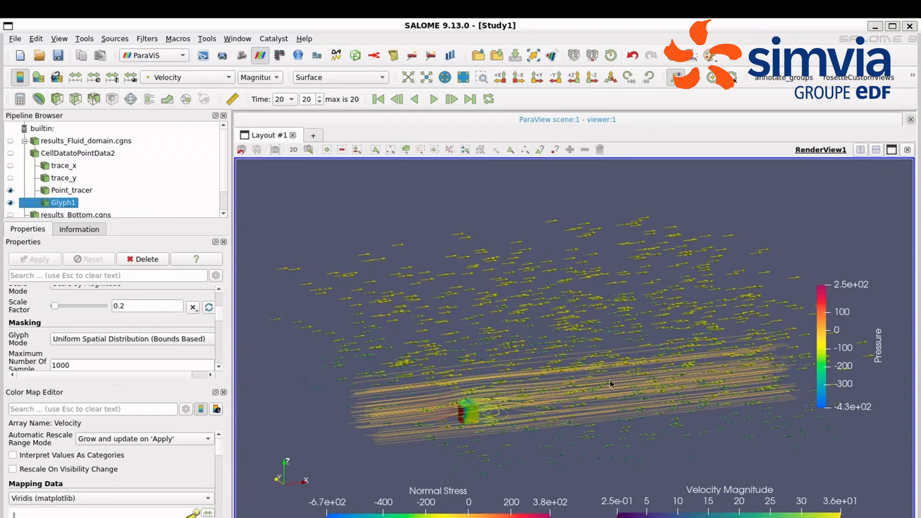
left_click_drag(600, 423, 546, 421)
left_click(11, 191)
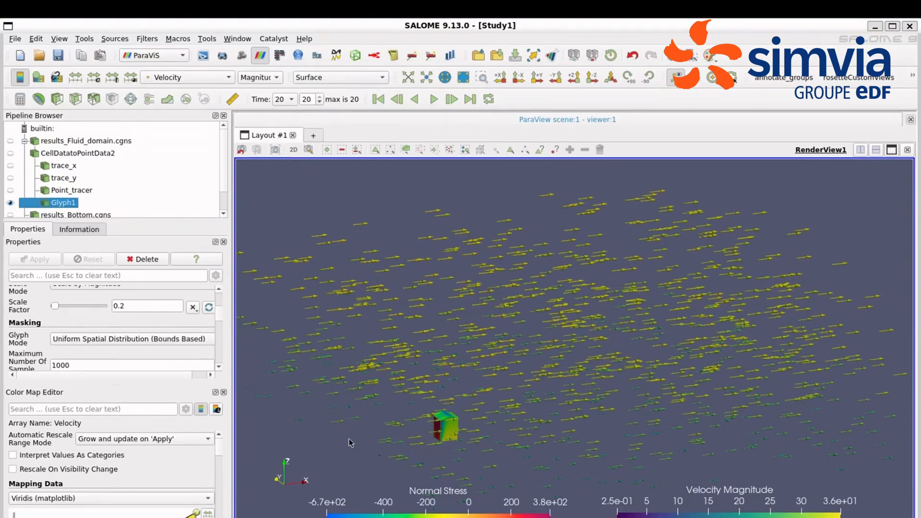
scroll(469, 388, "down", 3)
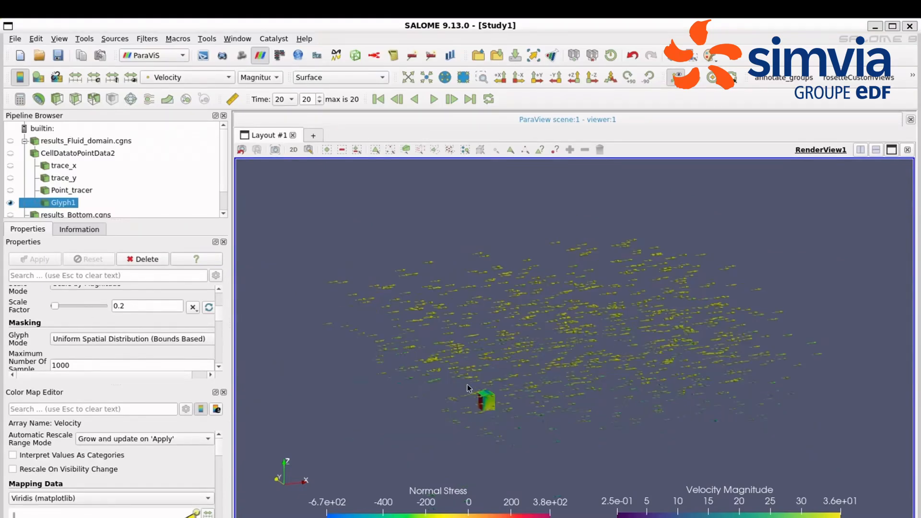
scroll(507, 396, "up", 2)
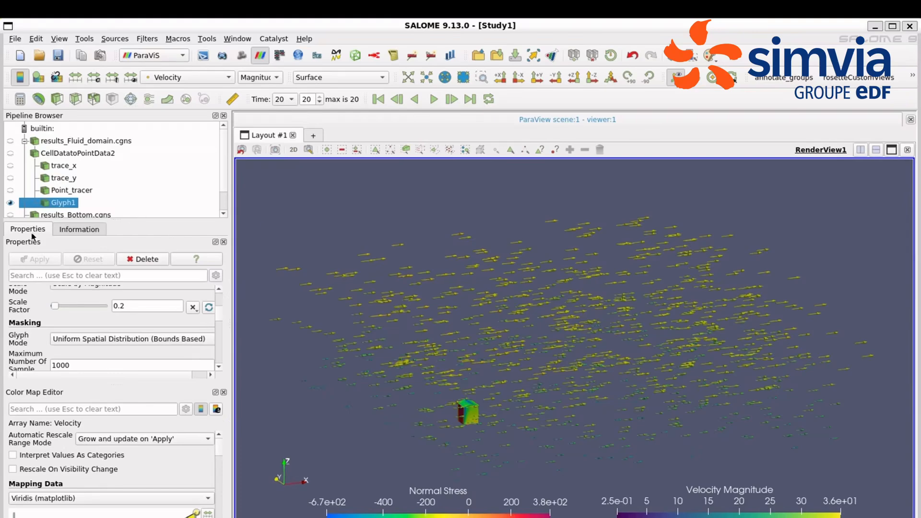